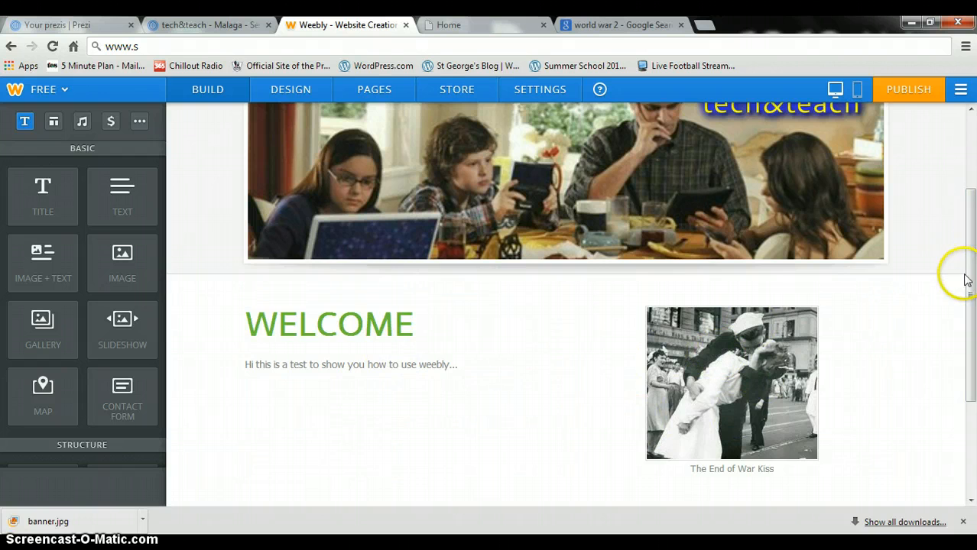
- Turn off showing the site title on the top of the pages in the general settings and return to the page editor
{"action": "left_click_drag", "start_coordinate": [967, 273], "coordinate": [972, 208]}
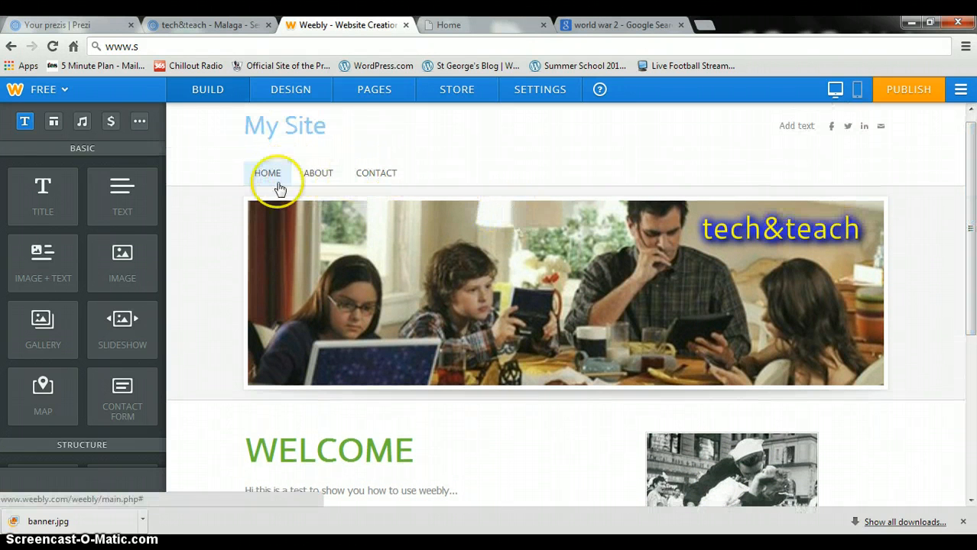
{"action": "mouse_move", "coordinate": [284, 123]}
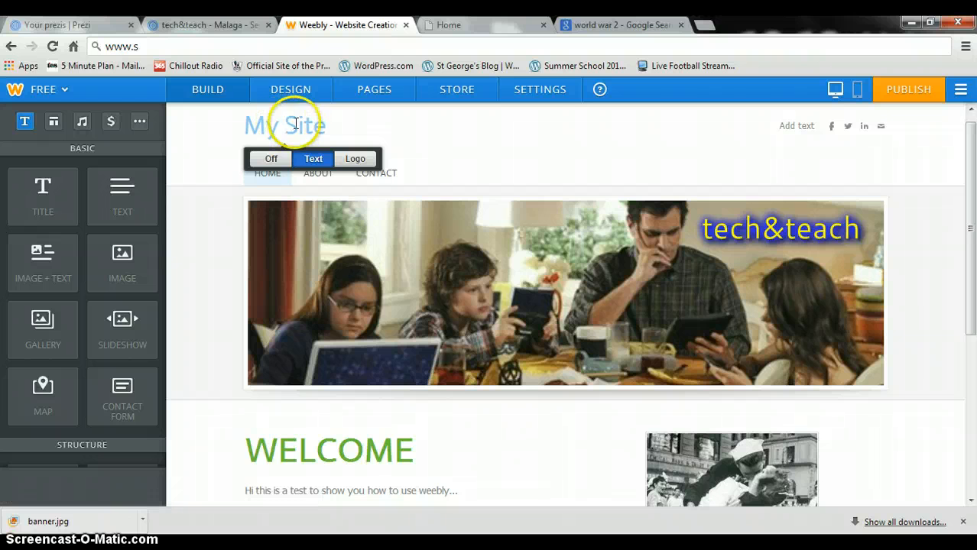
{"action": "left_click", "coordinate": [541, 88]}
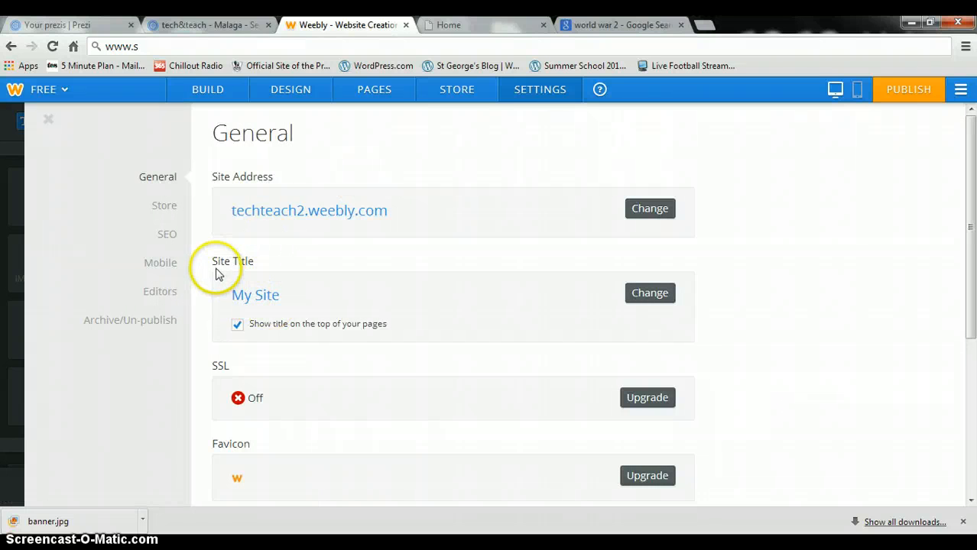
{"action": "left_click", "coordinate": [237, 325]}
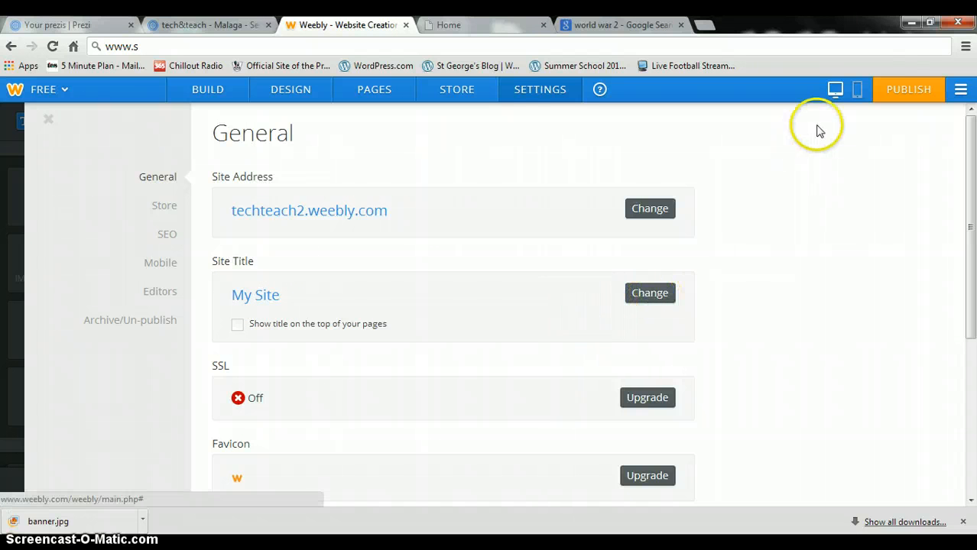
{"action": "left_click", "coordinate": [205, 100]}
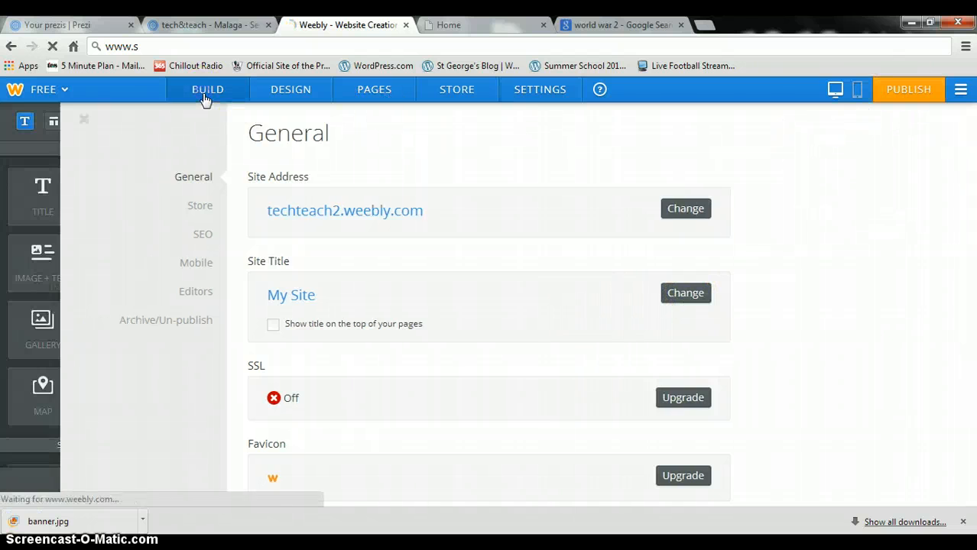
{"action": "mouse_move", "coordinate": [246, 118]}
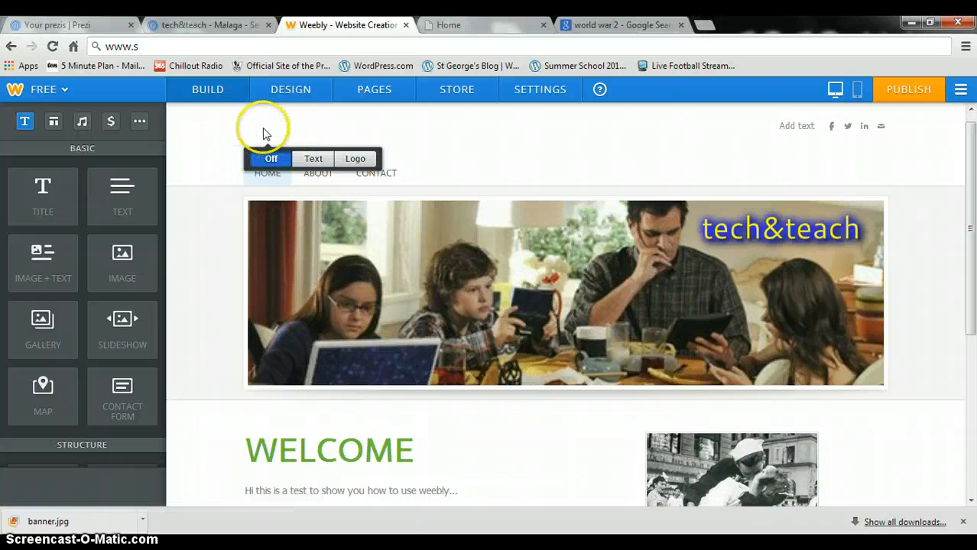
{"action": "mouse_move", "coordinate": [749, 239]}
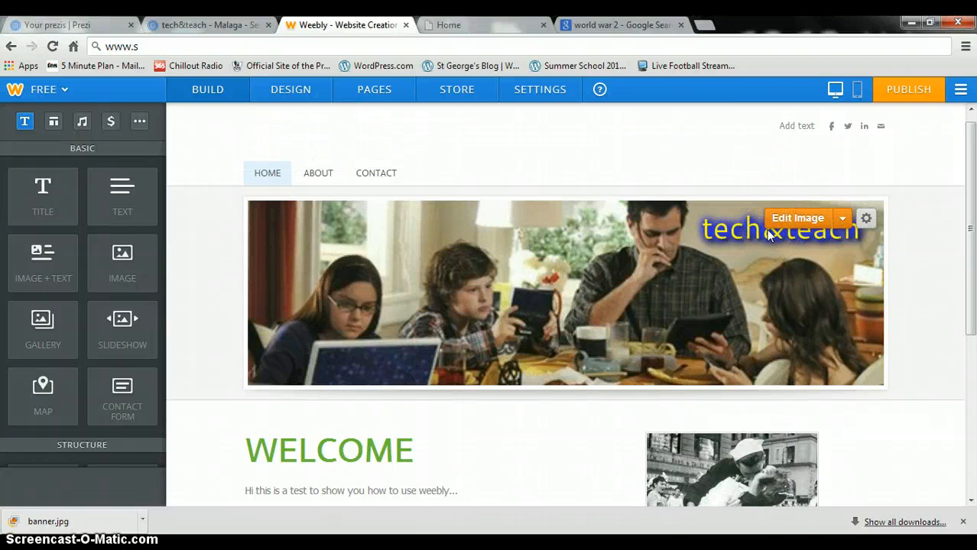
- Rename the About page as Key Stage 3 and the Contact page as Key Stage 4
{"action": "left_click", "coordinate": [375, 95]}
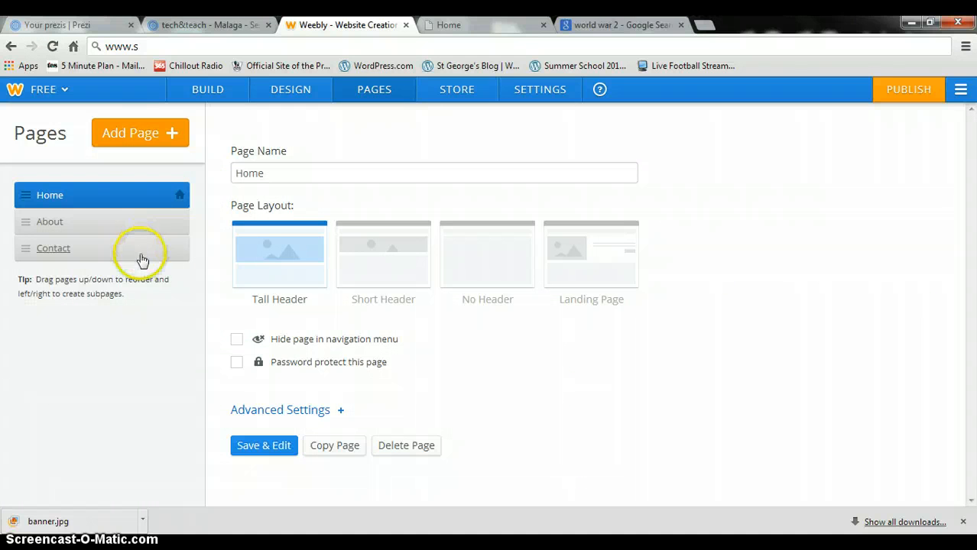
{"action": "left_click", "coordinate": [86, 223]}
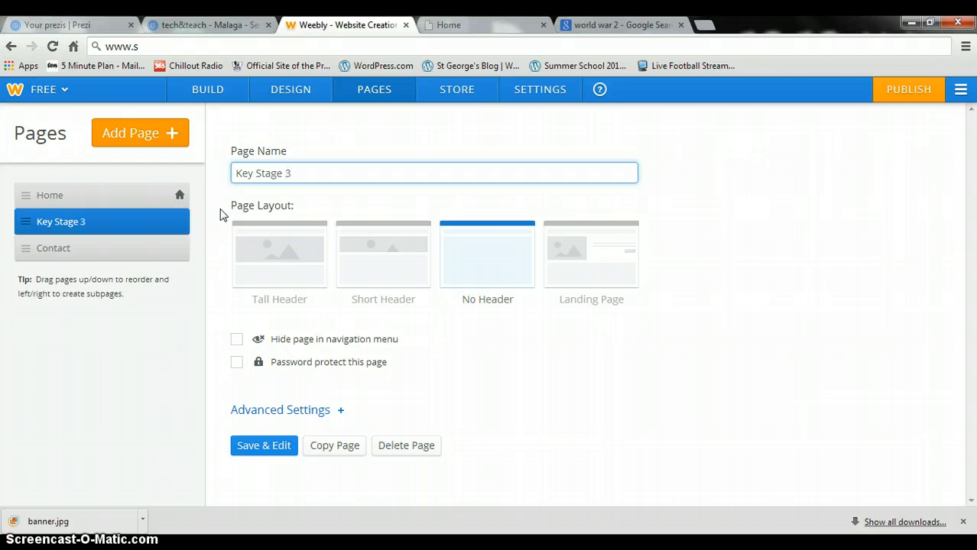
{"action": "left_click", "coordinate": [151, 256]}
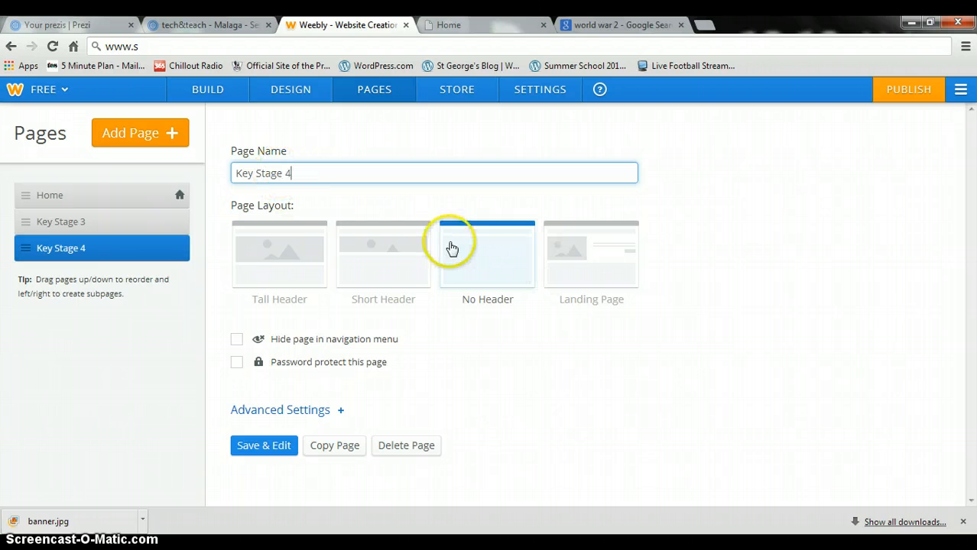
- Apply the Tall Header layout to the Key Stage 4 and Key Stage 3 pages, save, and check both pages in the editor
{"action": "left_click", "coordinate": [280, 268]}
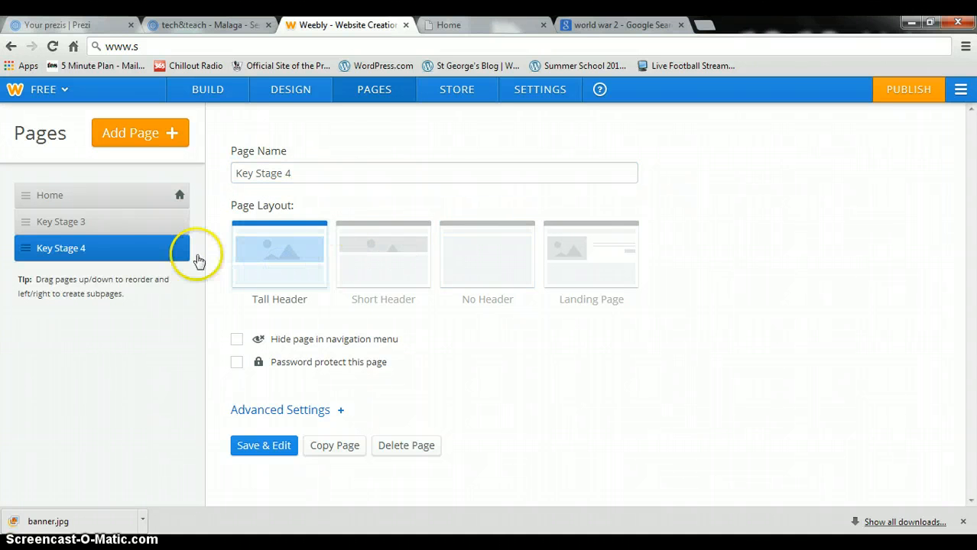
{"action": "left_click", "coordinate": [138, 228]}
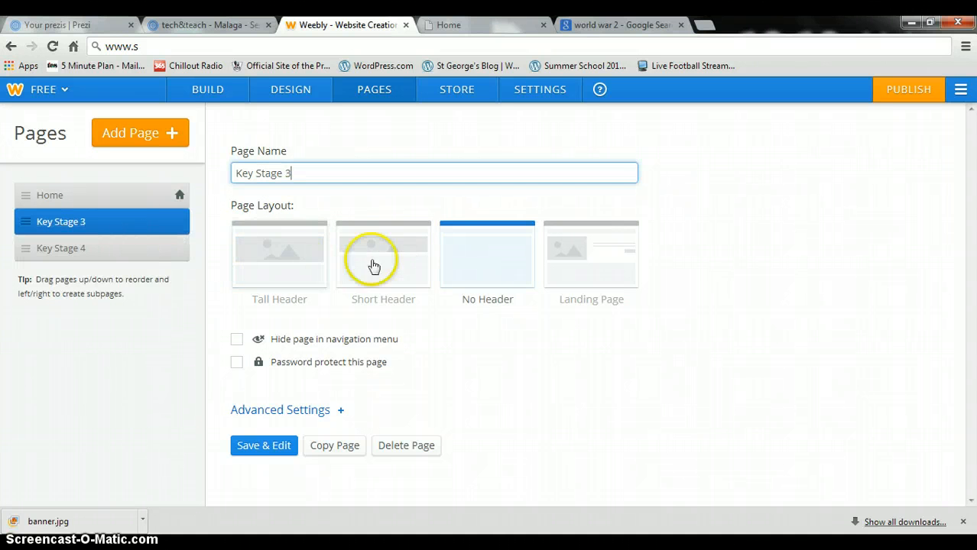
{"action": "left_click", "coordinate": [293, 264]}
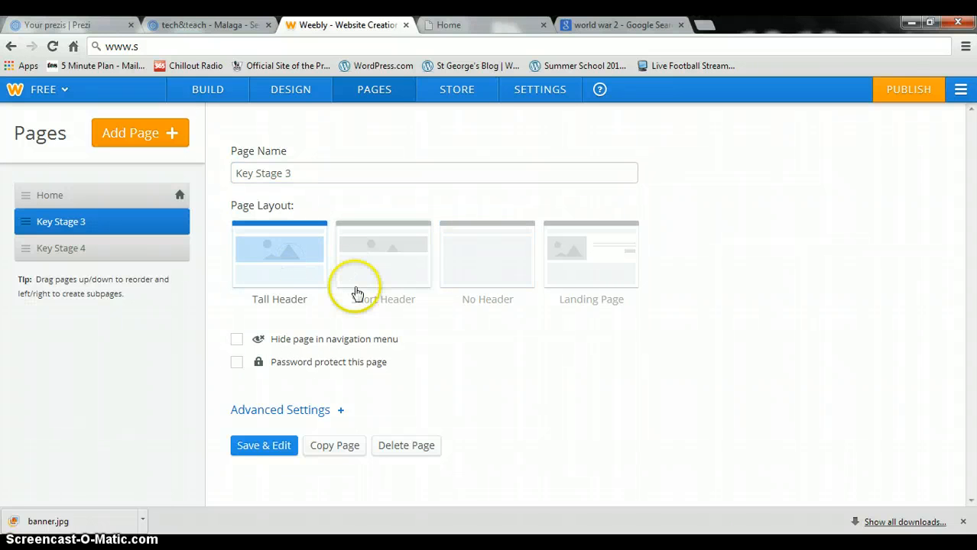
{"action": "left_click", "coordinate": [272, 450]}
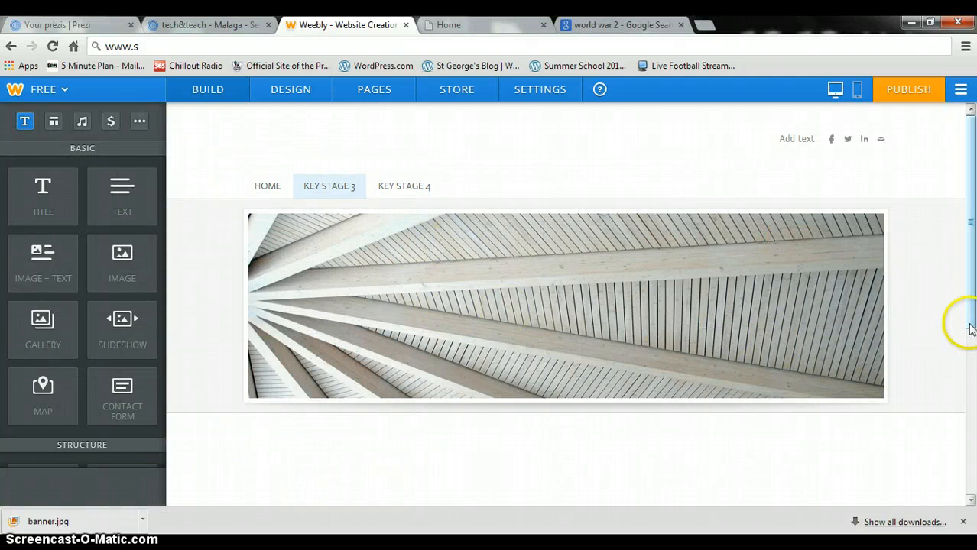
{"action": "left_click_drag", "start_coordinate": [969, 323], "coordinate": [971, 411]}
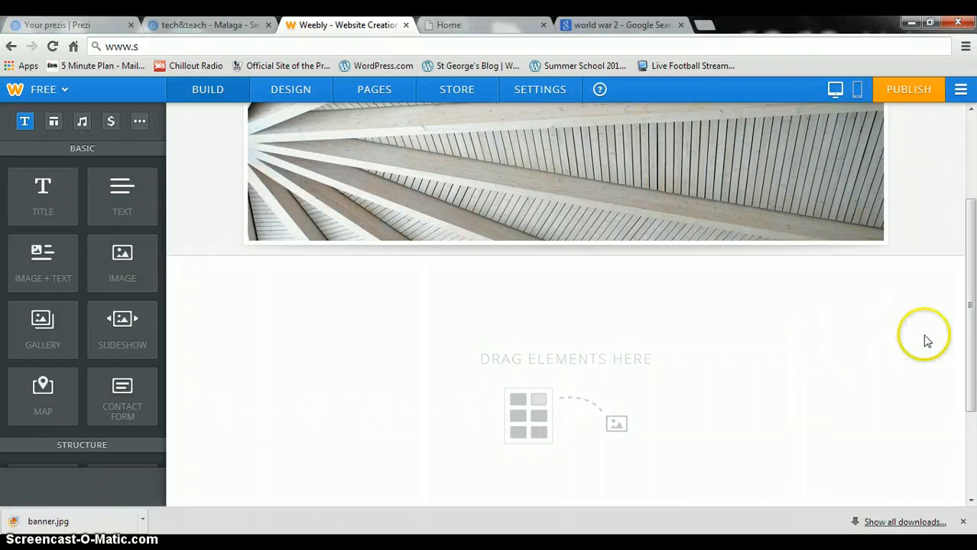
{"action": "left_click_drag", "start_coordinate": [970, 336], "coordinate": [969, 229]}
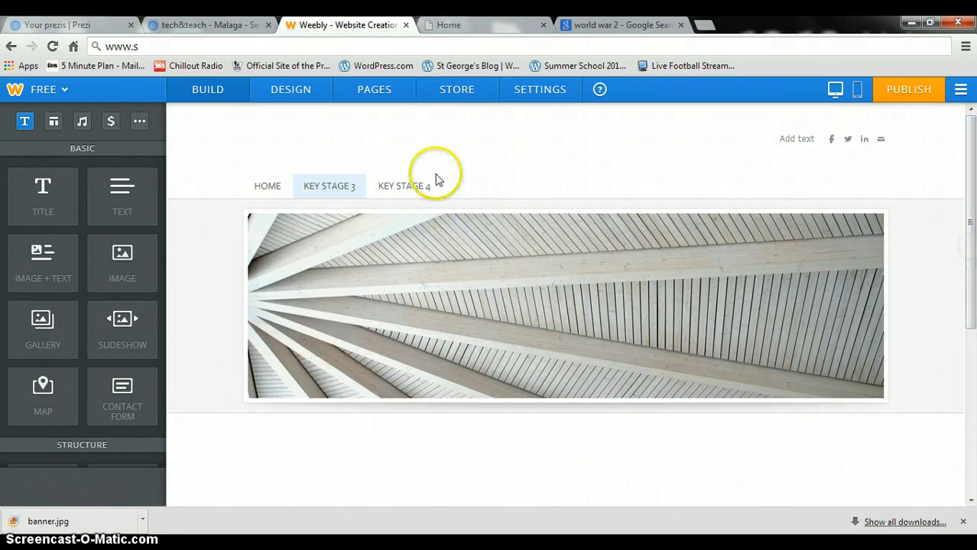
{"action": "left_click", "coordinate": [417, 189]}
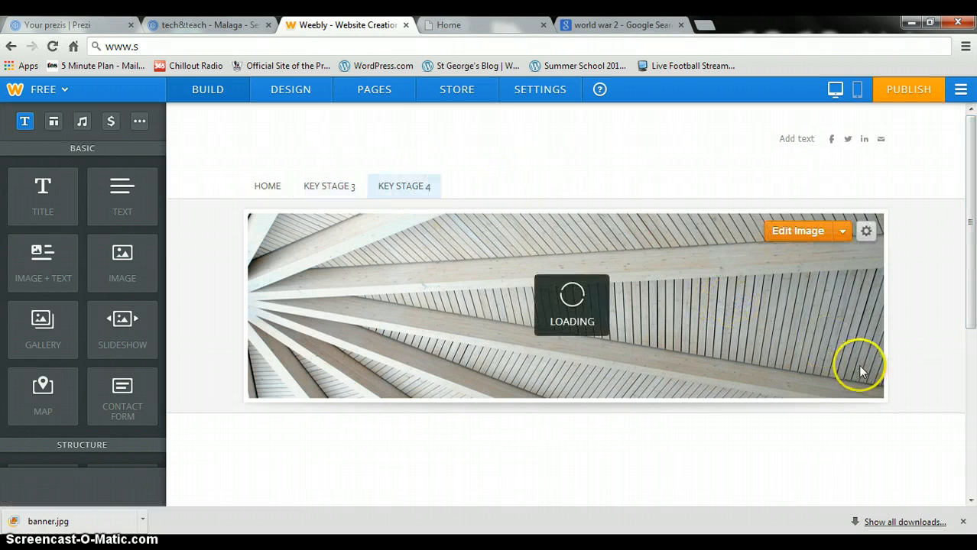
{"action": "left_click_drag", "start_coordinate": [970, 305], "coordinate": [971, 277]}
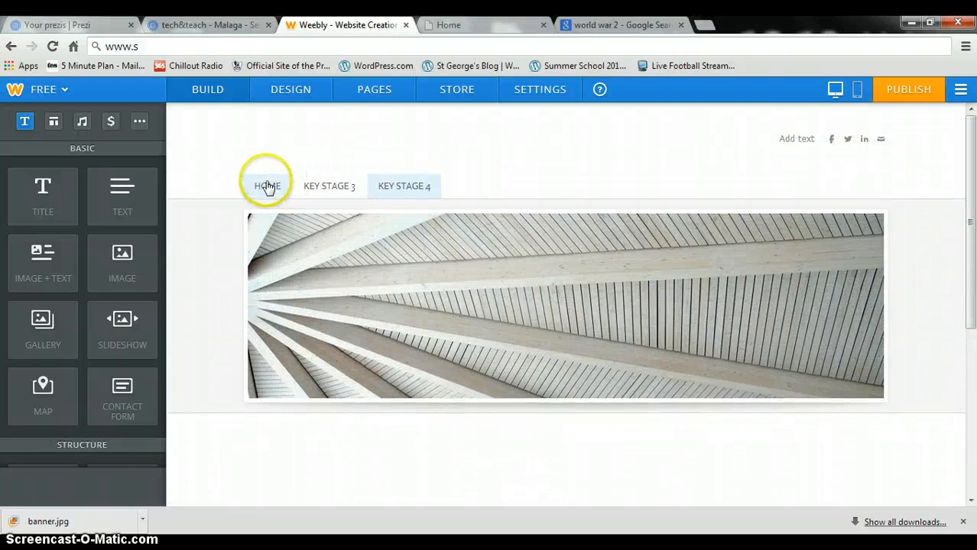
- Add a new standard page to the site and name it Year 7
{"action": "left_click", "coordinate": [376, 95]}
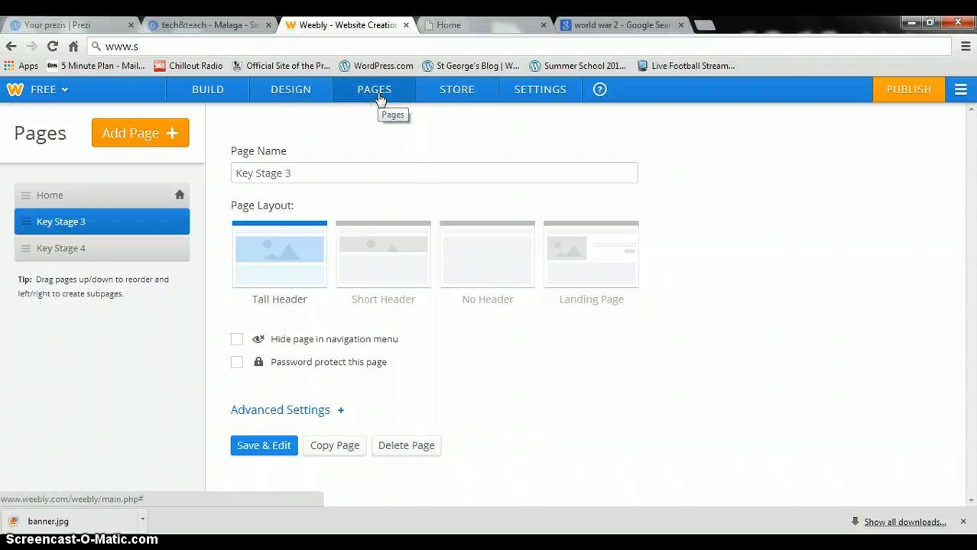
{"action": "left_click", "coordinate": [124, 133]}
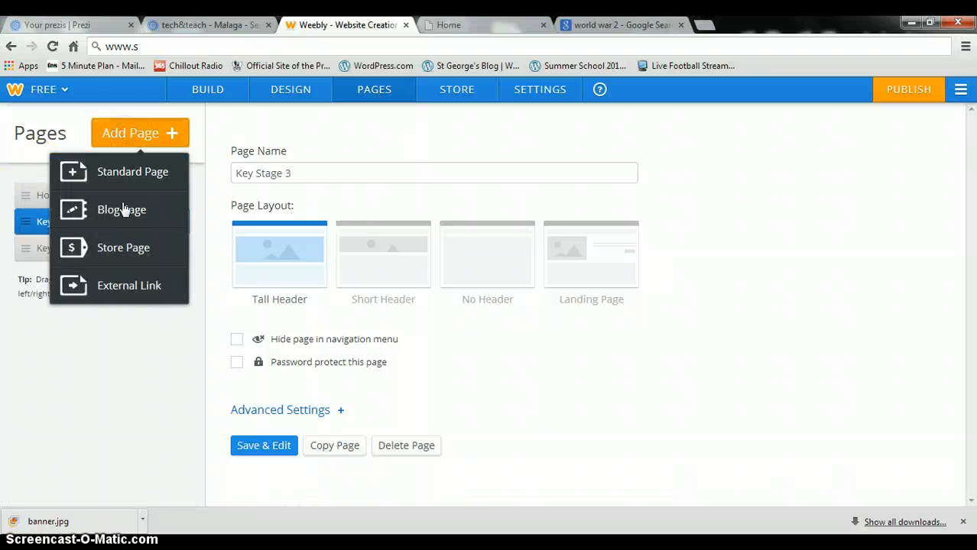
{"action": "left_click", "coordinate": [123, 175]}
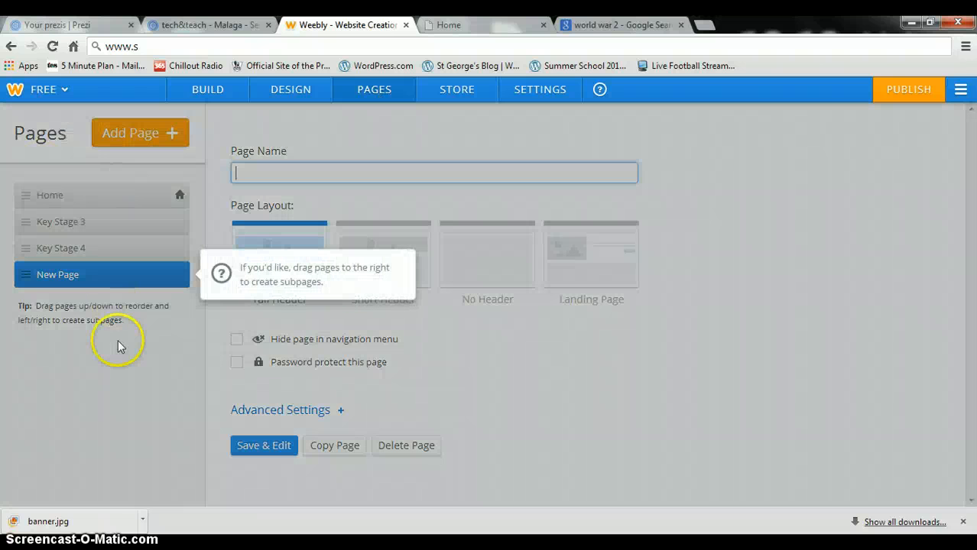
{"action": "left_click", "coordinate": [124, 273]}
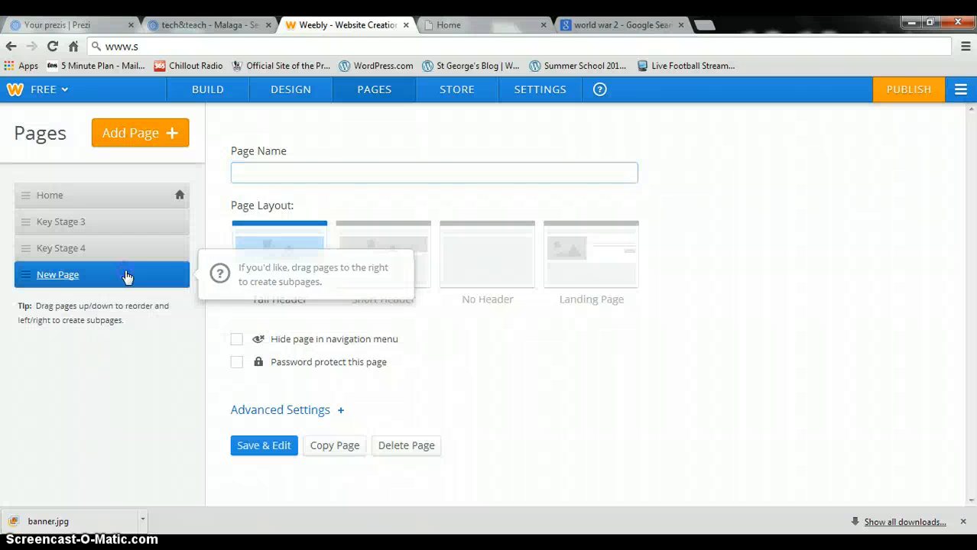
{"action": "left_click", "coordinate": [259, 171]}
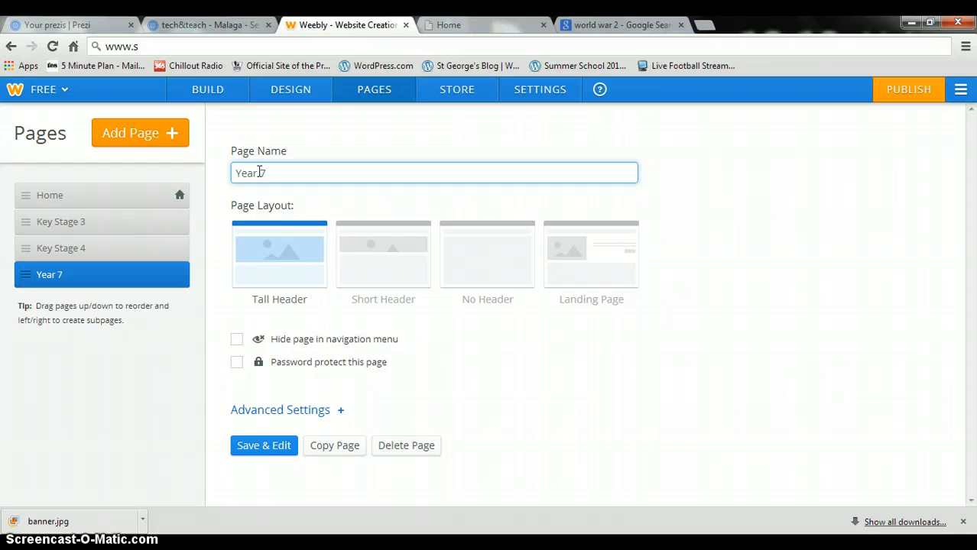
- Add two more standard pages named Year 8 and Year 9, and save them
{"action": "left_click", "coordinate": [162, 135]}
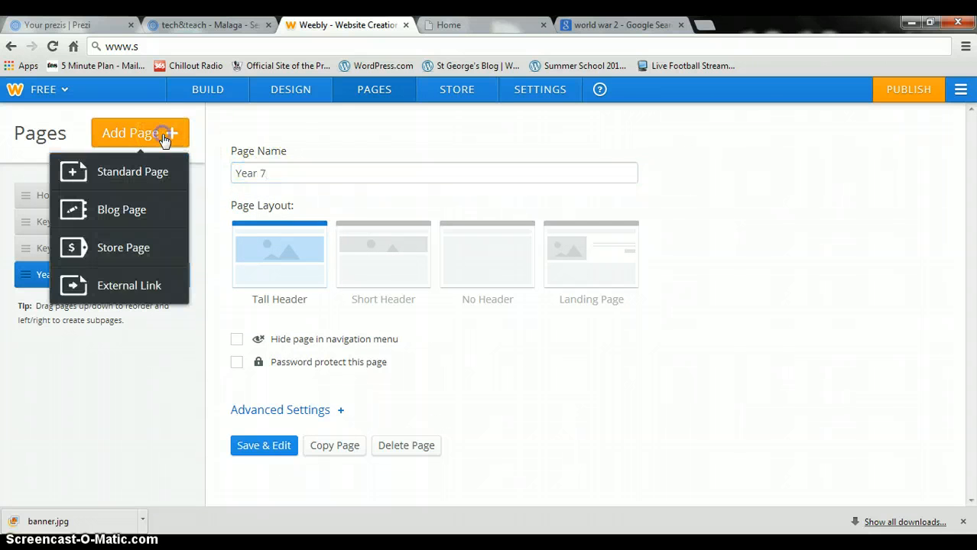
{"action": "left_click", "coordinate": [122, 171]}
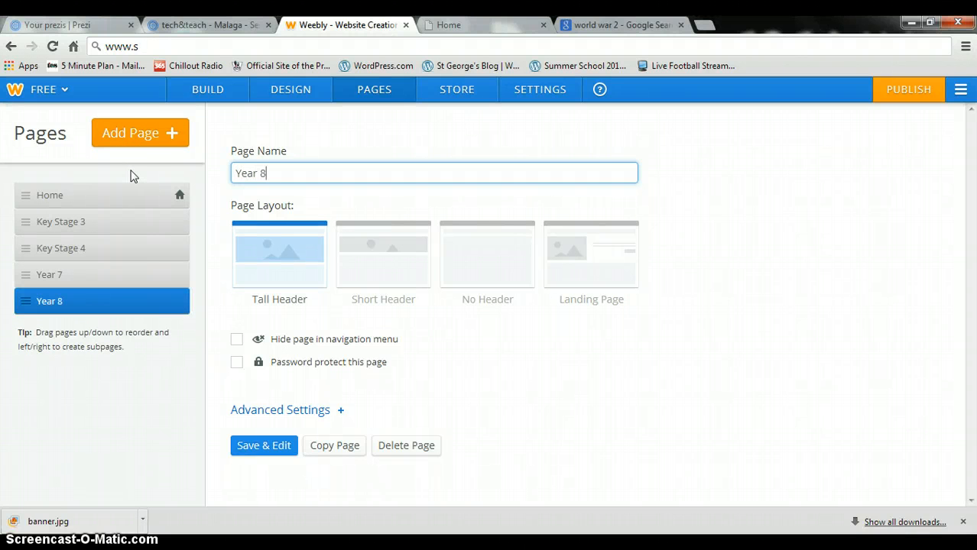
{"action": "left_click", "coordinate": [145, 133]}
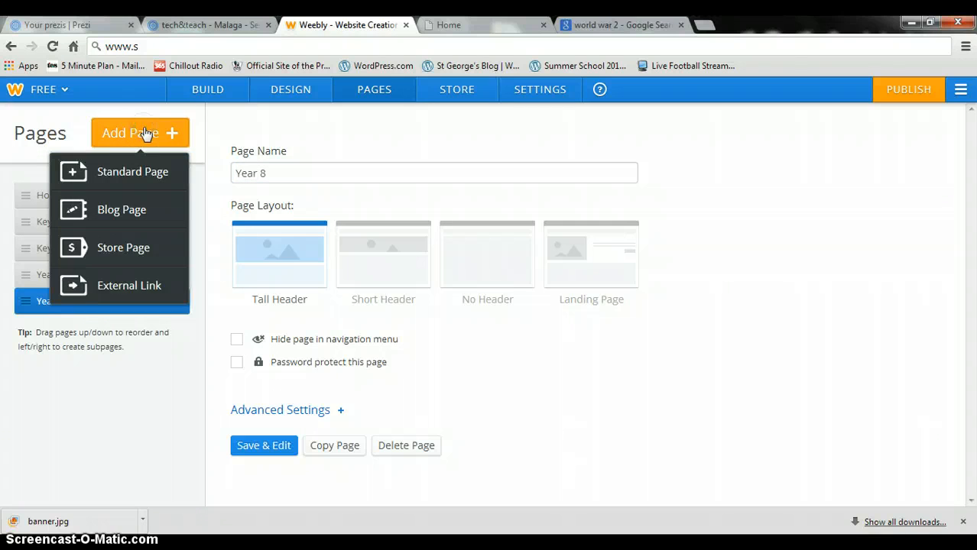
{"action": "left_click", "coordinate": [130, 182]}
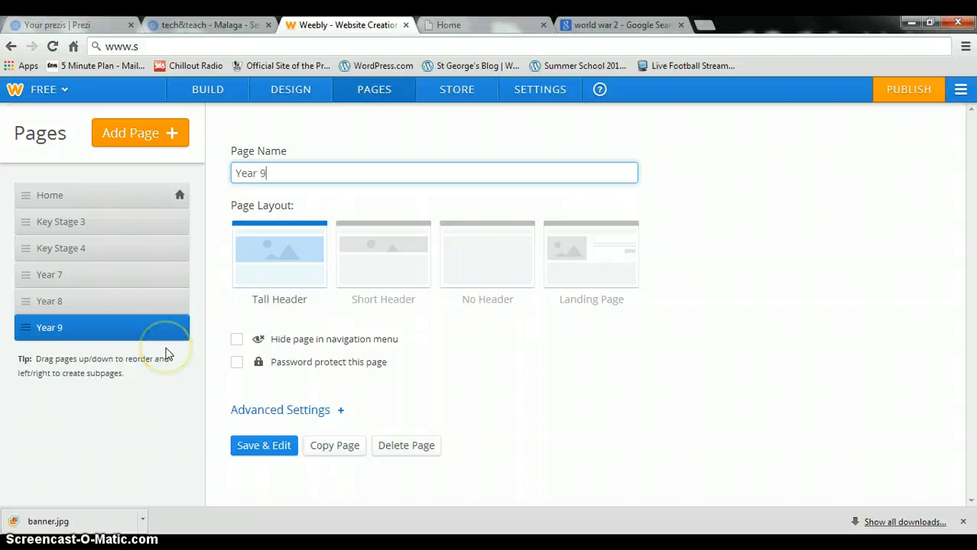
{"action": "left_click", "coordinate": [155, 447]}
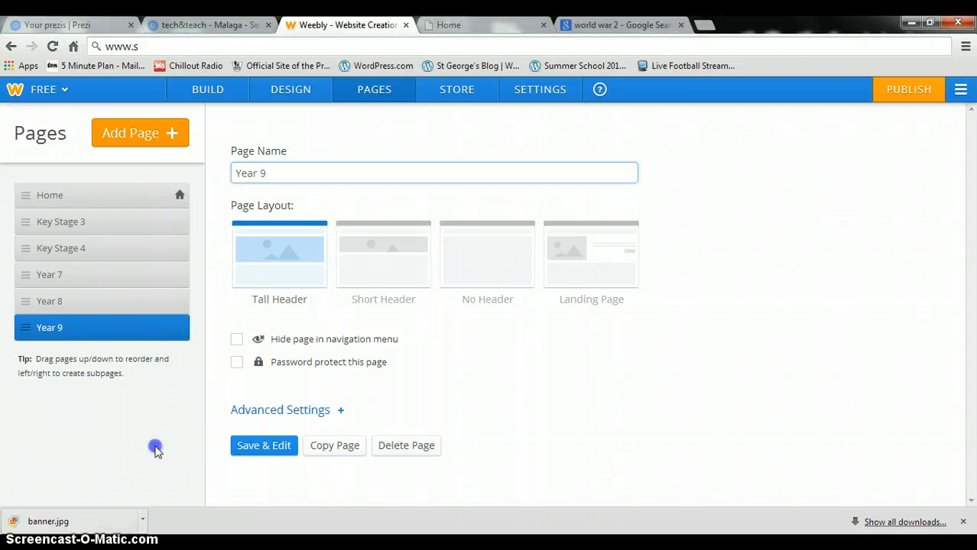
{"action": "left_click", "coordinate": [268, 445]}
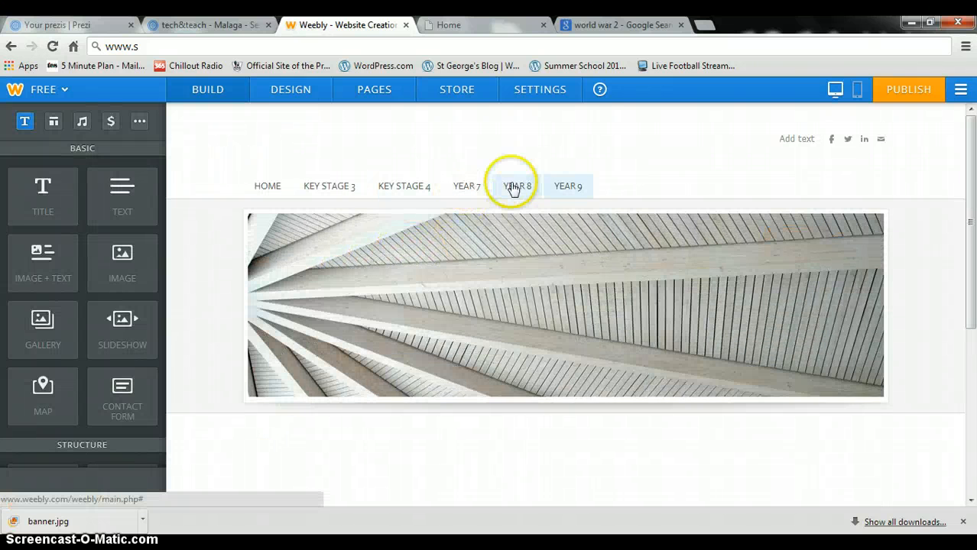
- Nest the Year 7, Year 8 and Year 9 pages as subpages under Key Stage 4, save, and check the navigation dropdown
{"action": "left_click", "coordinate": [379, 97]}
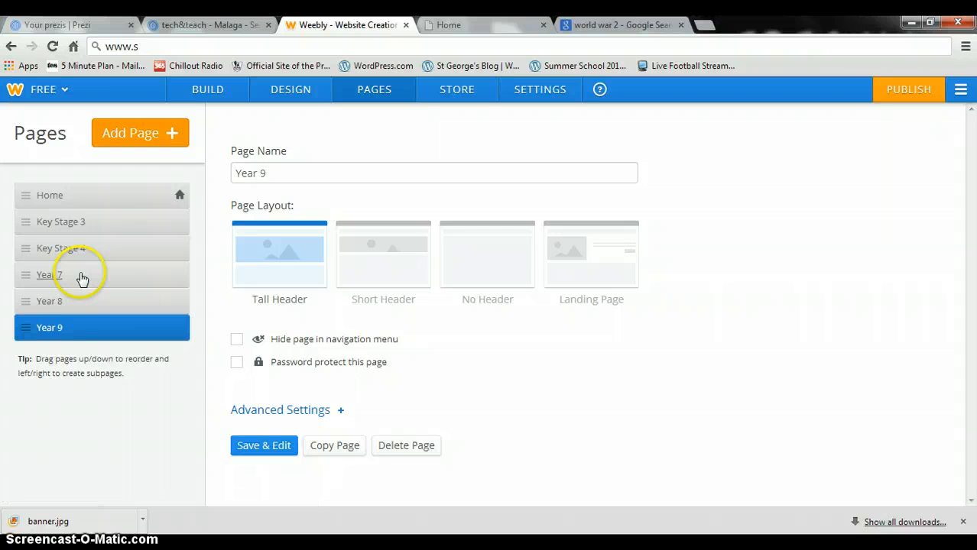
{"action": "left_click_drag", "start_coordinate": [81, 277], "coordinate": [108, 304]}
{"action": "left_click_drag", "start_coordinate": [85, 336], "coordinate": [109, 332]}
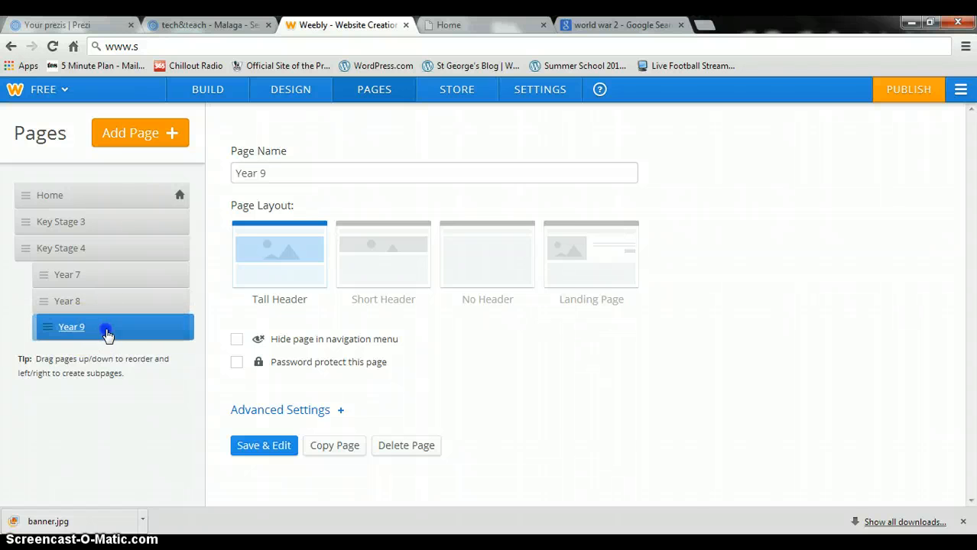
{"action": "left_click", "coordinate": [249, 443]}
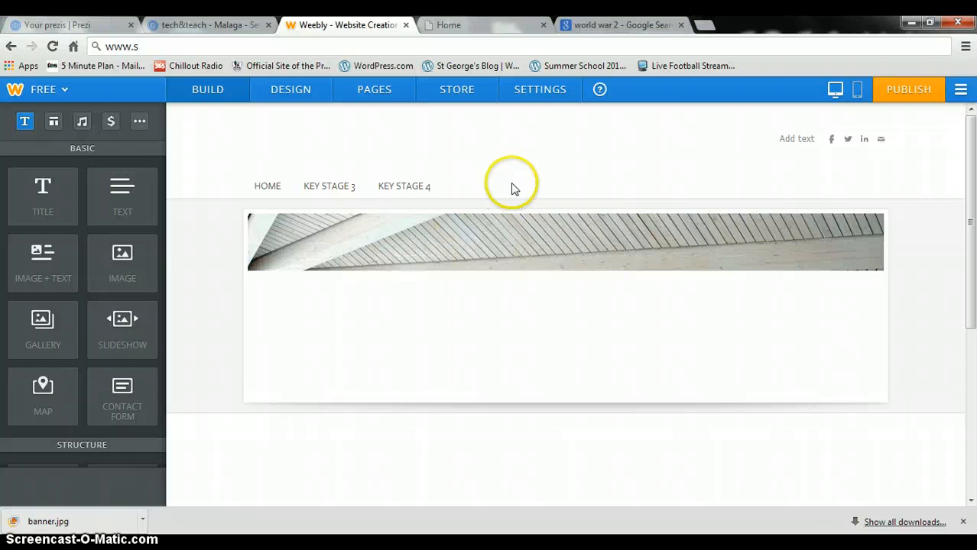
{"action": "mouse_move", "coordinate": [399, 191]}
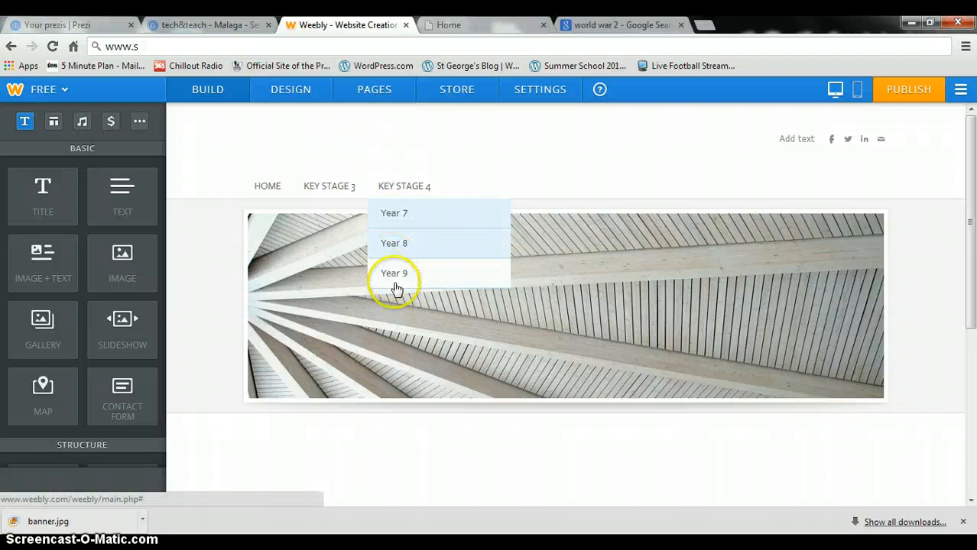
- Move the Year 7, Year 8 and Year 9 subpages from Key Stage 4 to Key Stage 3 in the page list
{"action": "left_click", "coordinate": [384, 93]}
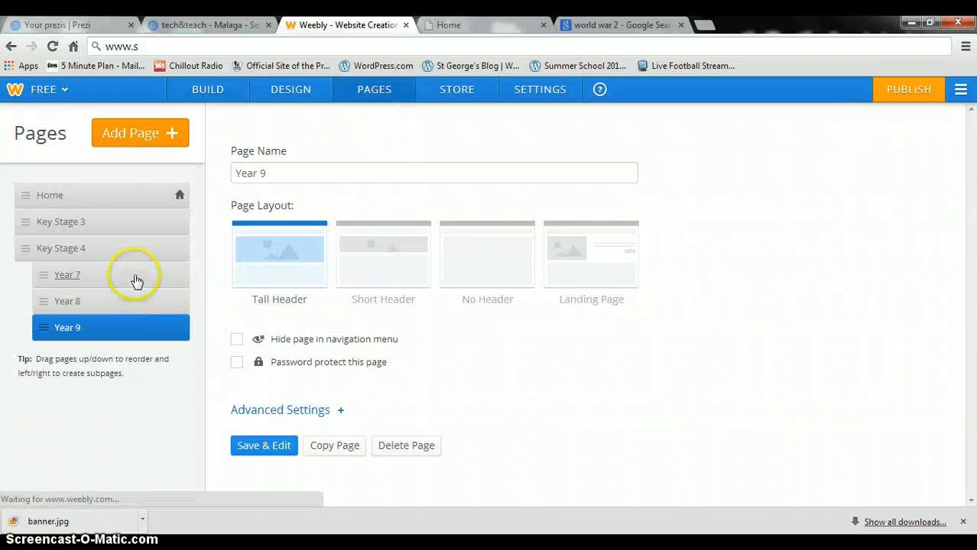
{"action": "left_click_drag", "start_coordinate": [135, 279], "coordinate": [125, 243]}
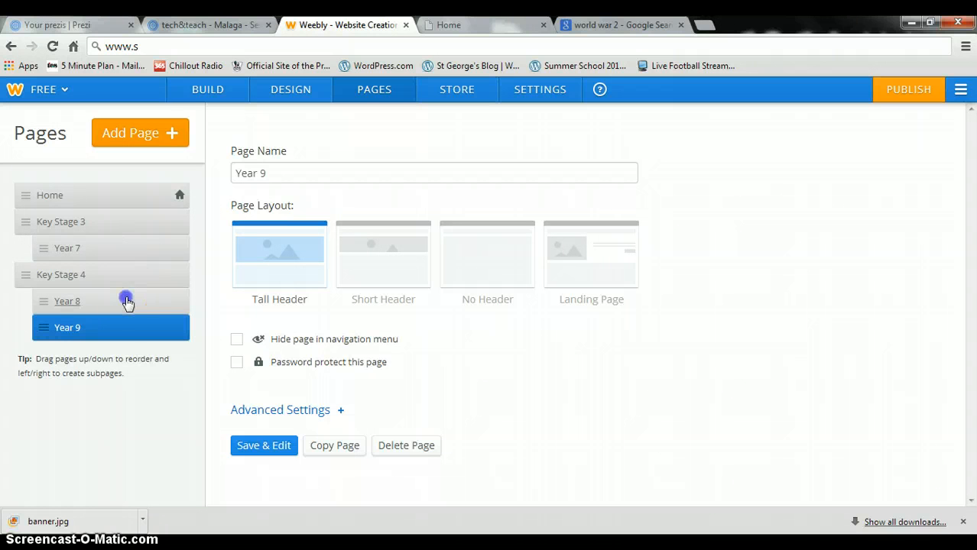
{"action": "left_click_drag", "start_coordinate": [126, 302], "coordinate": [126, 266]}
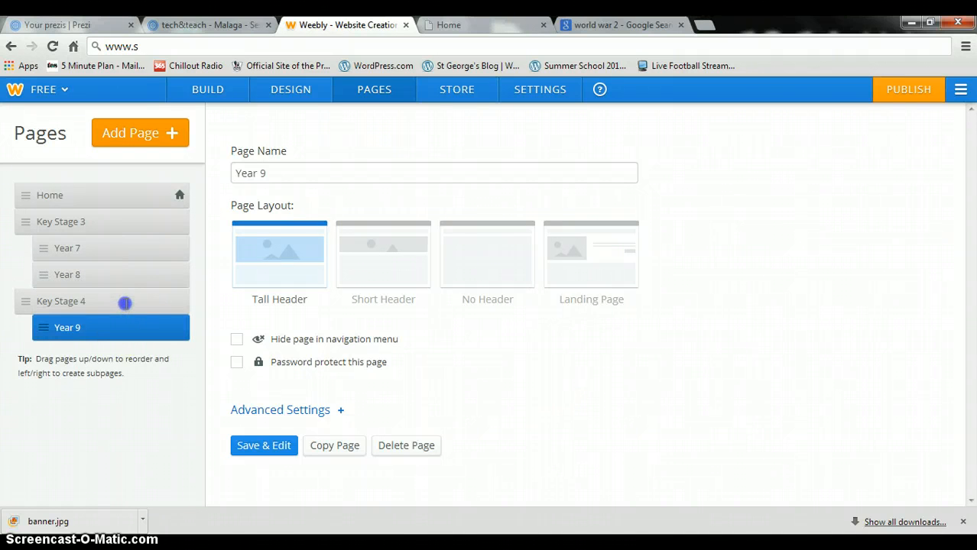
{"action": "left_click_drag", "start_coordinate": [109, 333], "coordinate": [115, 307]}
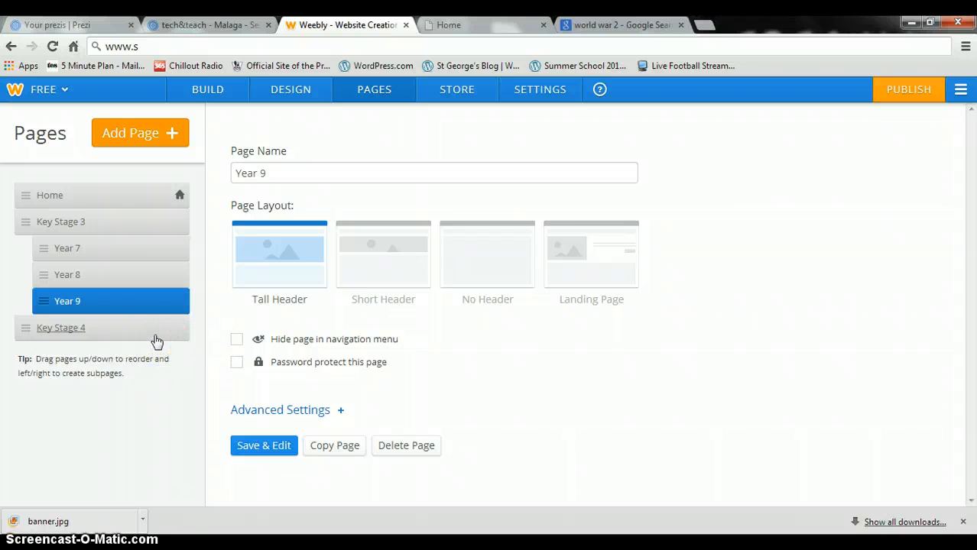
- Add a blog page named Blog, save it, and open it in the site editor
{"action": "left_click", "coordinate": [144, 131]}
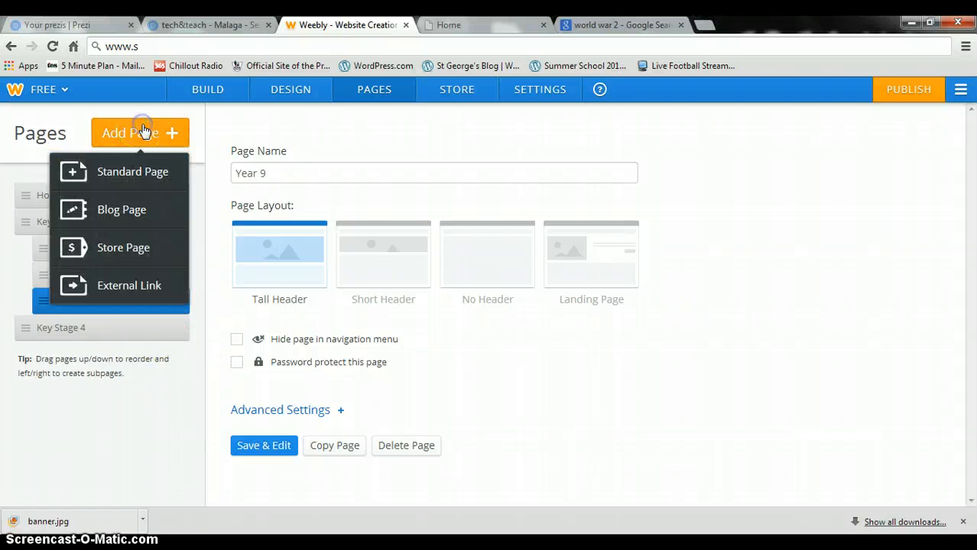
{"action": "left_click", "coordinate": [128, 209]}
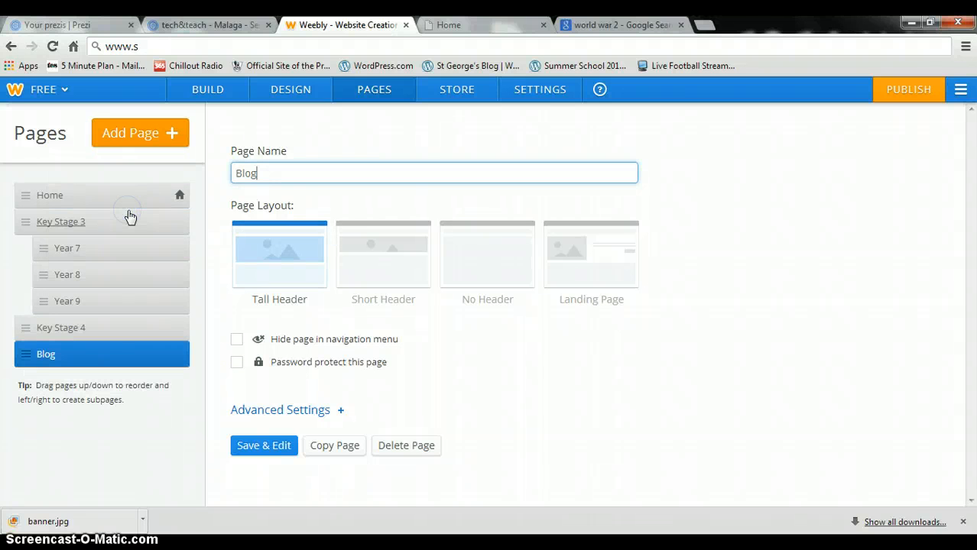
{"action": "left_click", "coordinate": [276, 450]}
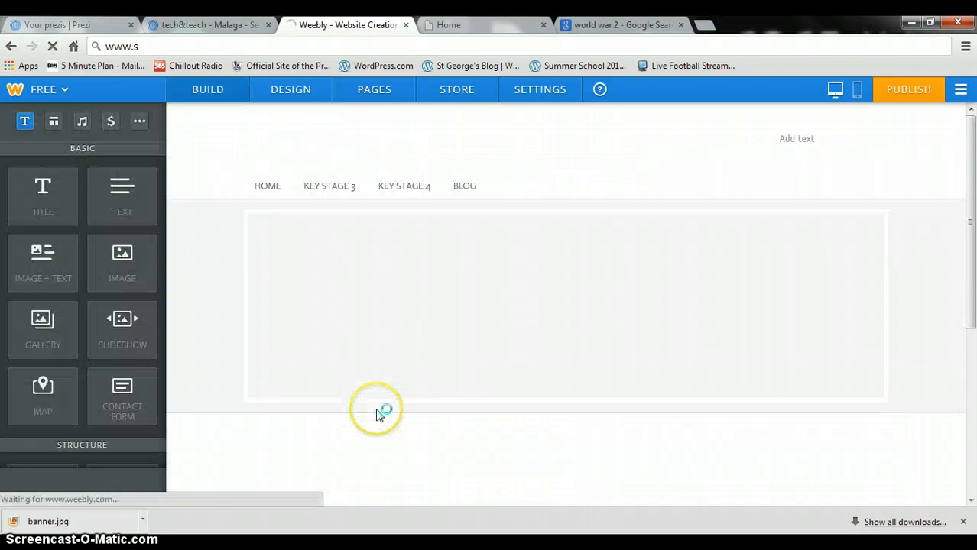
{"action": "left_click", "coordinate": [470, 190]}
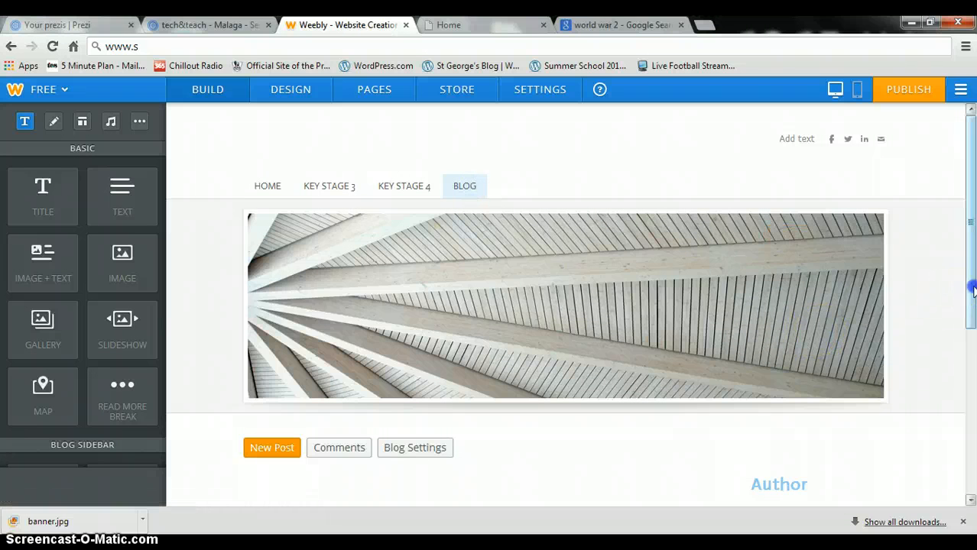
- Replace the Author placeholder text in the blog sidebar with a sentence introducing the teacher's History Class
{"action": "left_click_drag", "start_coordinate": [972, 288], "coordinate": [972, 388]}
{"action": "left_click", "coordinate": [811, 329]}
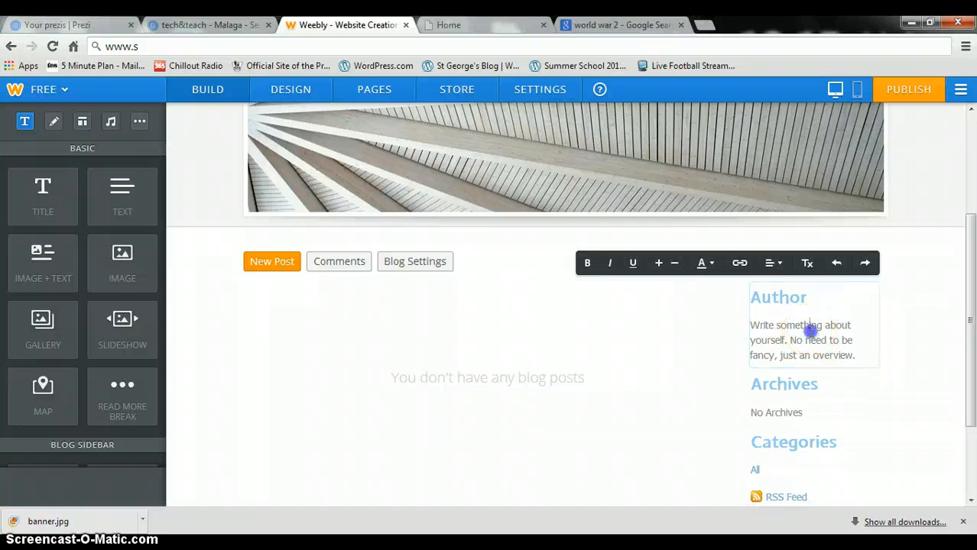
{"action": "left_click_drag", "start_coordinate": [857, 355], "coordinate": [763, 327]}
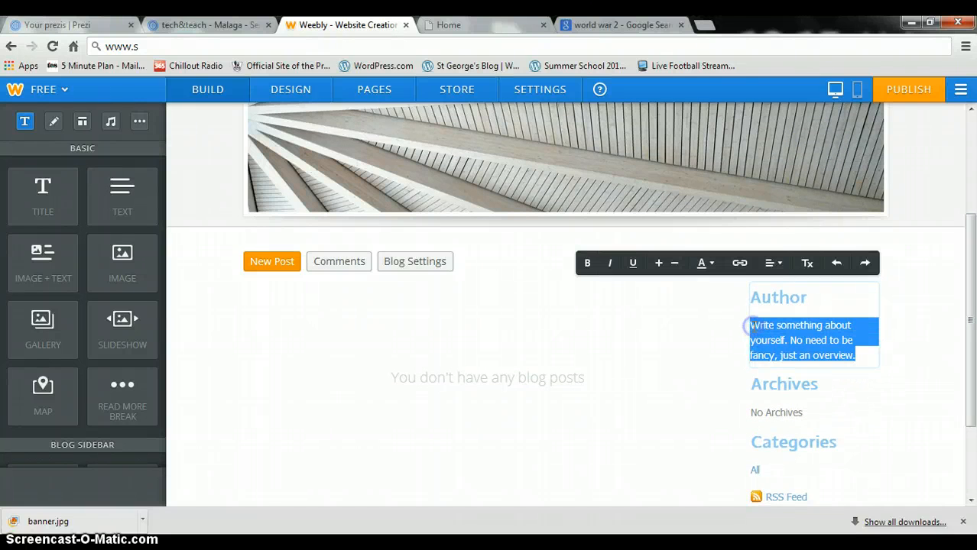
{"action": "type", "text": "This is Mr Fletcher's History"}
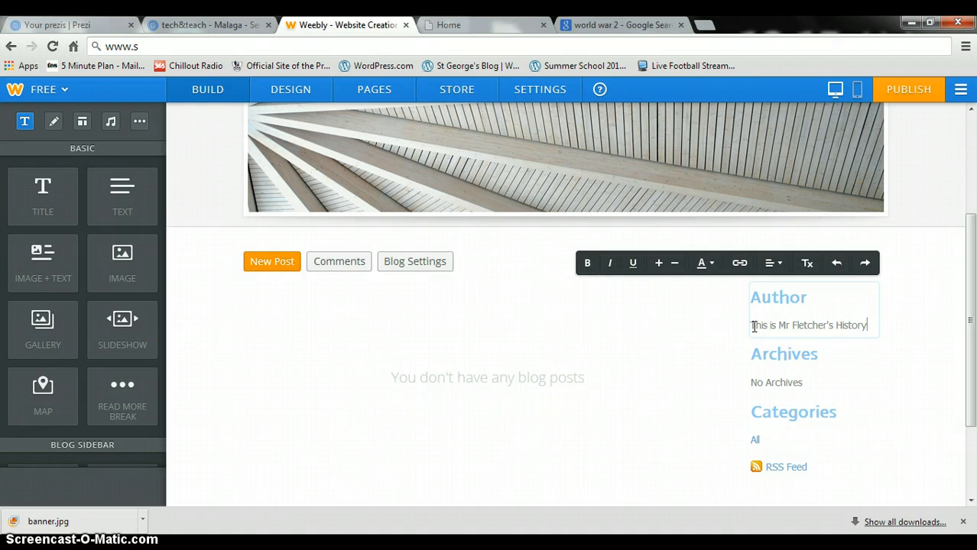
{"action": "type", "text": "ass"}
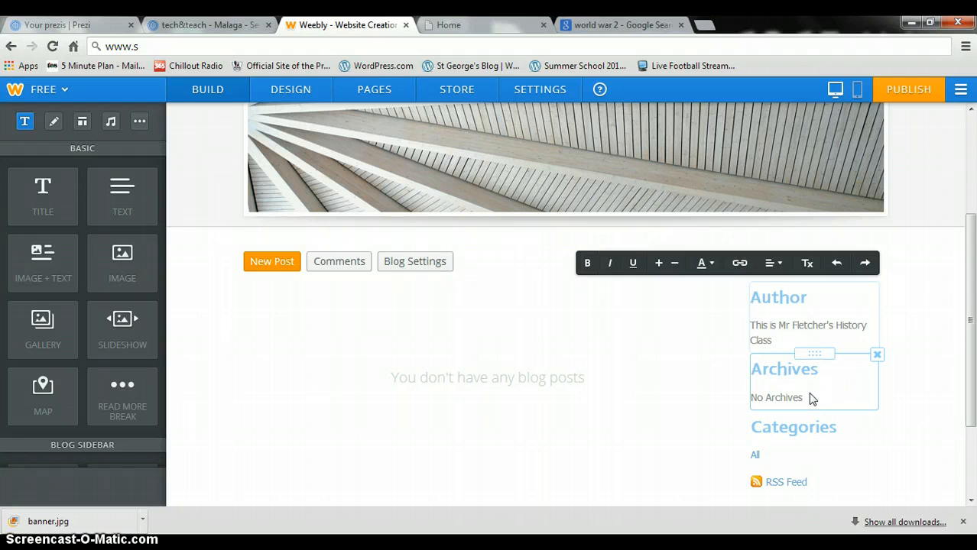
- Create a new blog post titled Welcome and add a text element reading "This is my first website"
{"action": "left_click", "coordinate": [271, 269]}
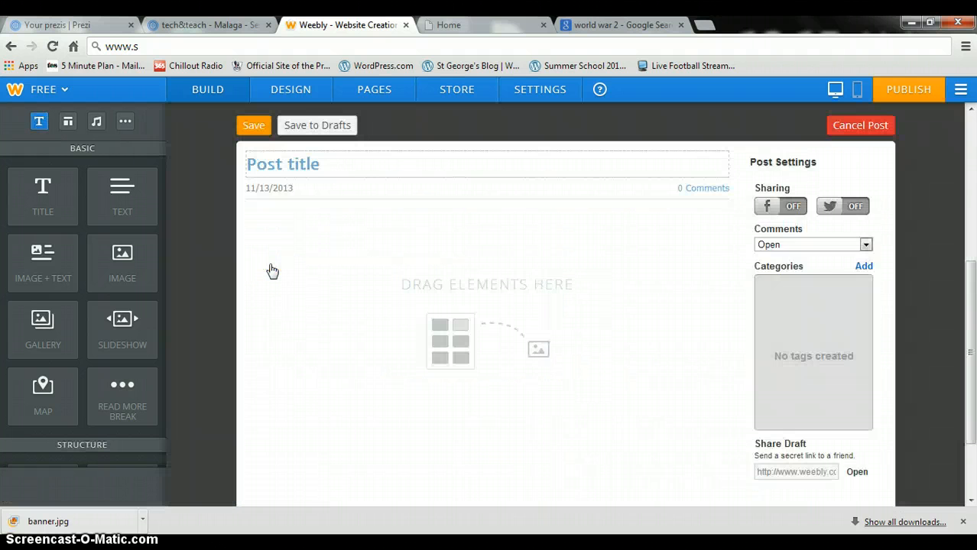
{"action": "left_click", "coordinate": [391, 269]}
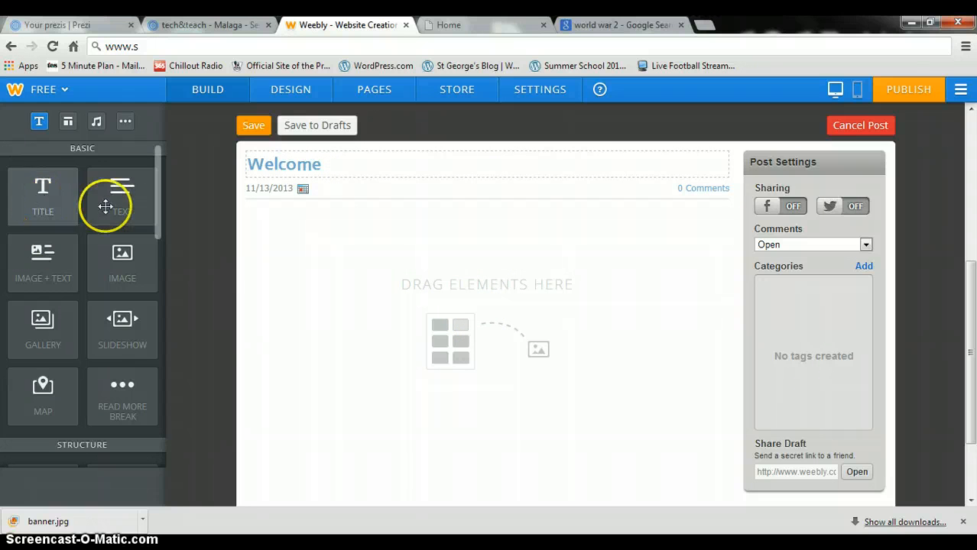
{"action": "left_click_drag", "start_coordinate": [114, 205], "coordinate": [360, 295]}
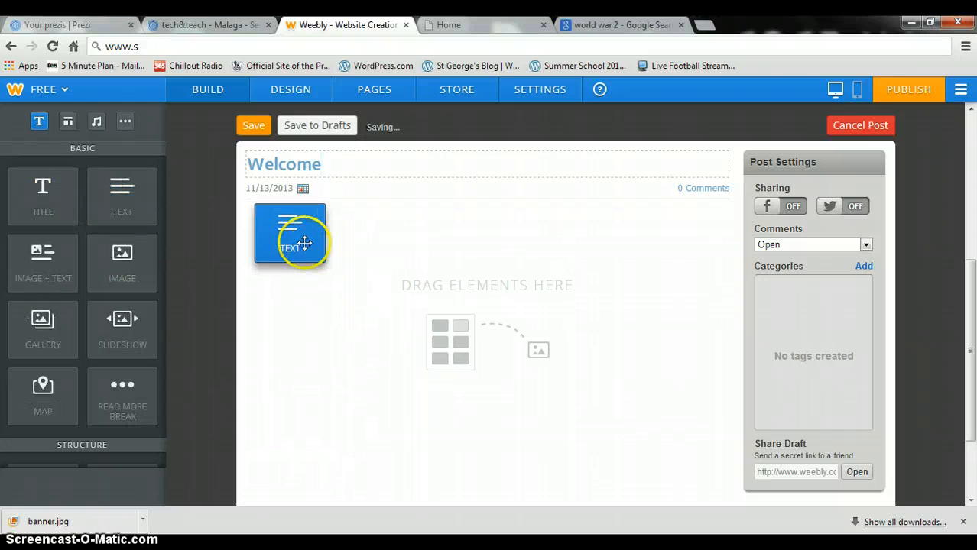
{"action": "left_click_drag", "start_coordinate": [304, 243], "coordinate": [299, 245]}
{"action": "left_click", "coordinate": [293, 223]}
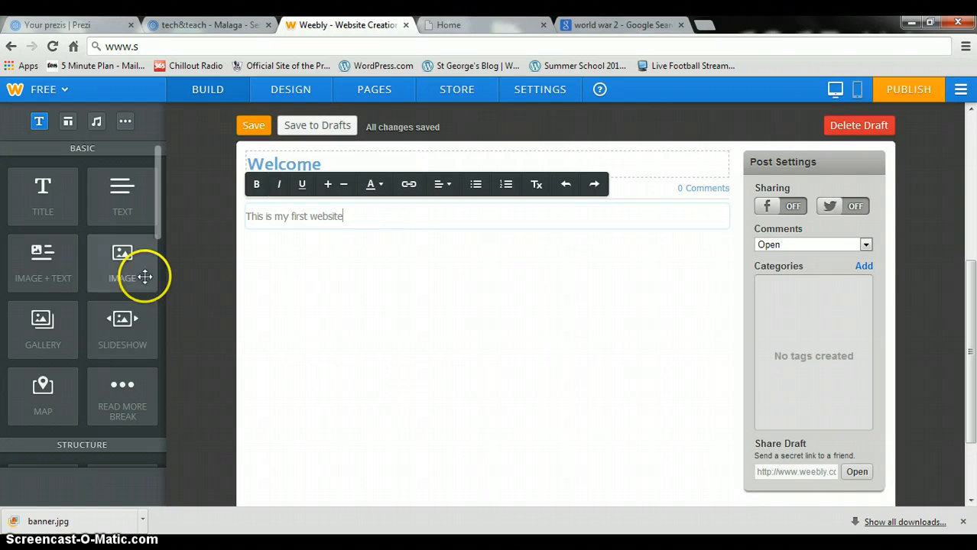
- Add an image element below the post text, and try to enable Twitter sharing before closing its authorization window
{"action": "left_click_drag", "start_coordinate": [141, 274], "coordinate": [393, 305]}
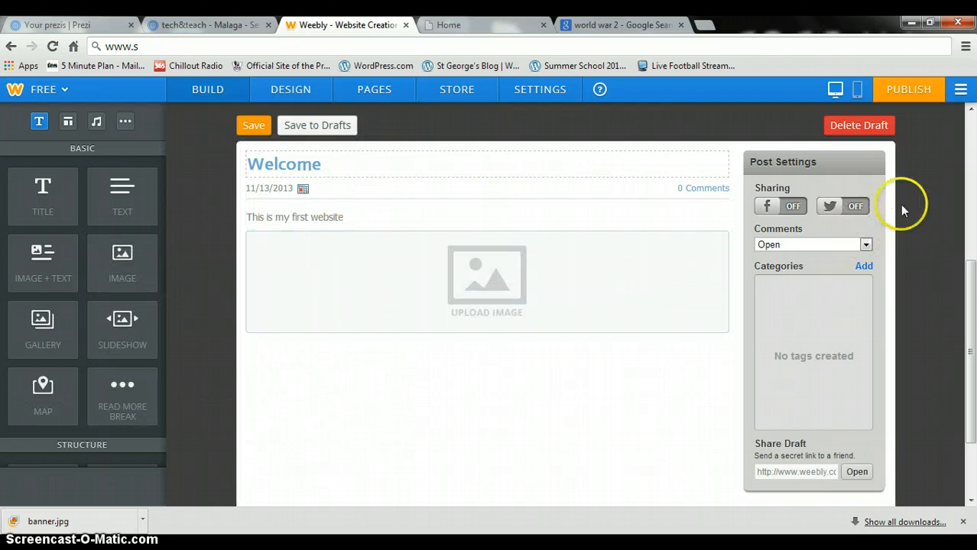
{"action": "left_click", "coordinate": [832, 208]}
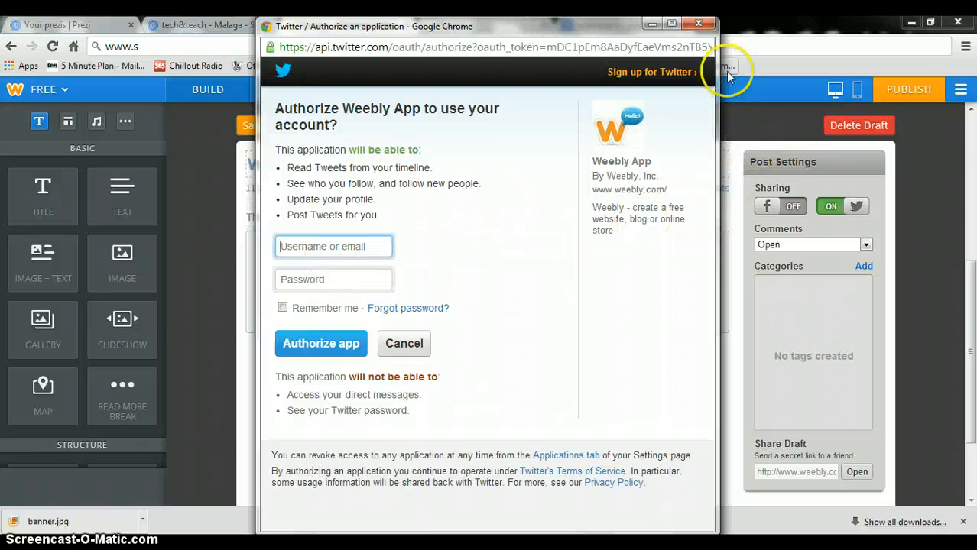
{"action": "left_click", "coordinate": [695, 25]}
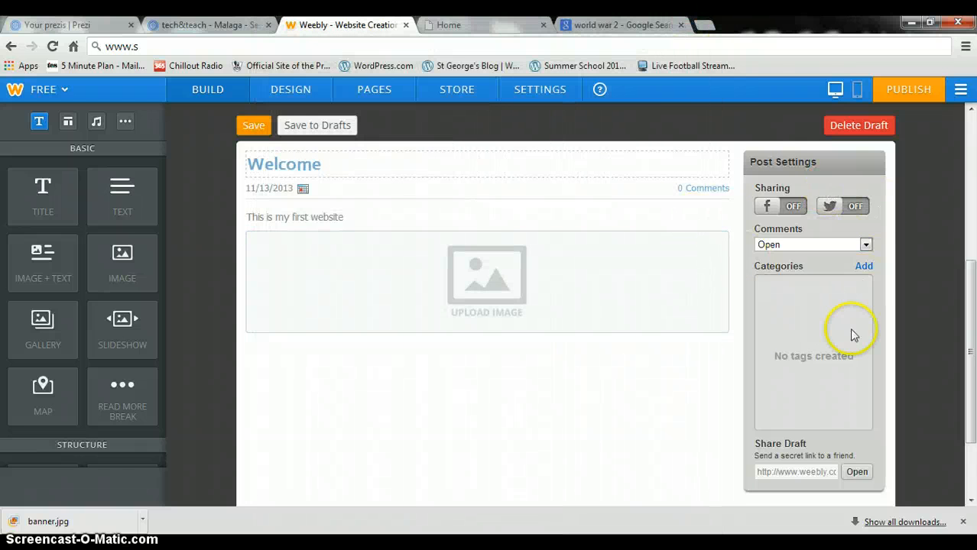
- Upload the Final Logo New picture from the computer's Teachmeet folder into the image element and save the post
{"action": "left_click", "coordinate": [488, 283]}
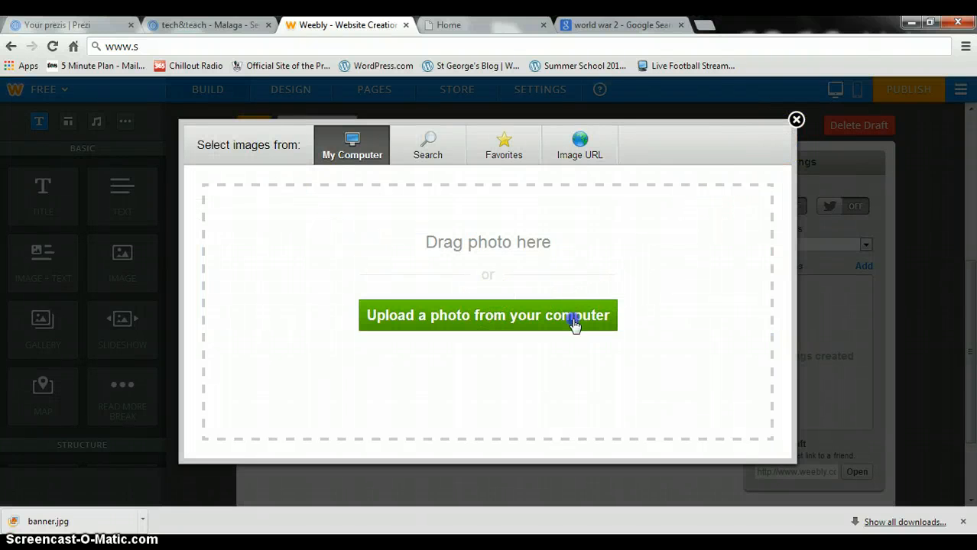
{"action": "left_click", "coordinate": [573, 321]}
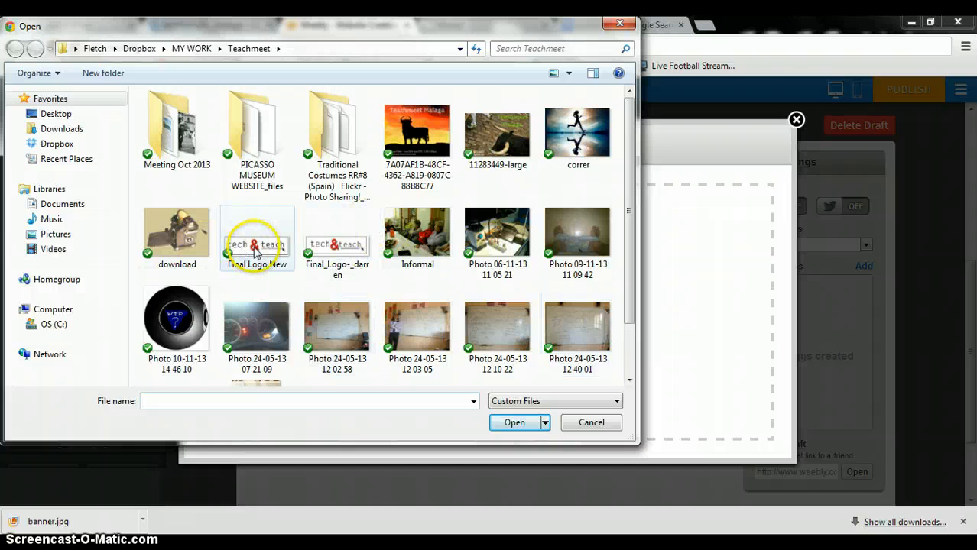
{"action": "double_click", "coordinate": [256, 248]}
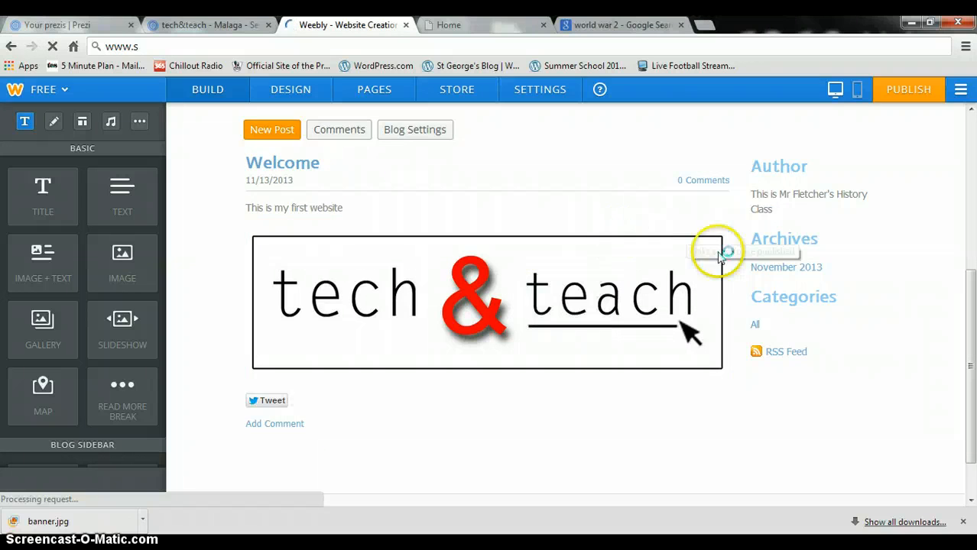
- Publish the site and open its live address, techteach2.weebly.com
{"action": "left_click_drag", "start_coordinate": [967, 279], "coordinate": [968, 198]}
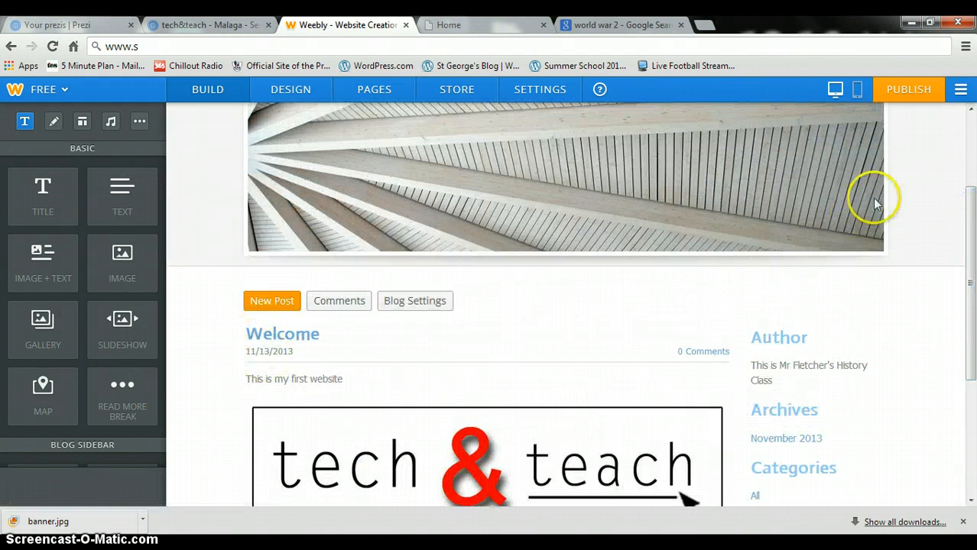
{"action": "left_click", "coordinate": [910, 92]}
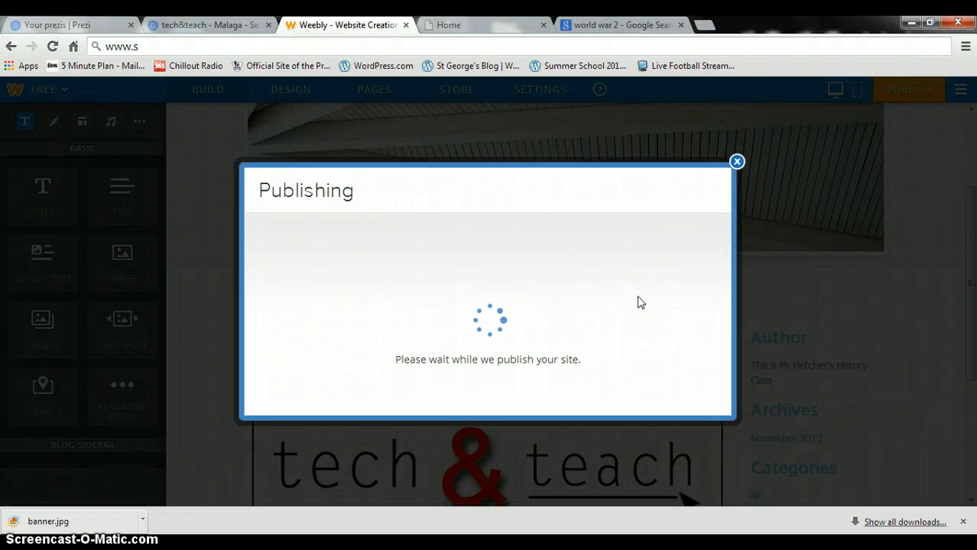
{"action": "left_click", "coordinate": [448, 223]}
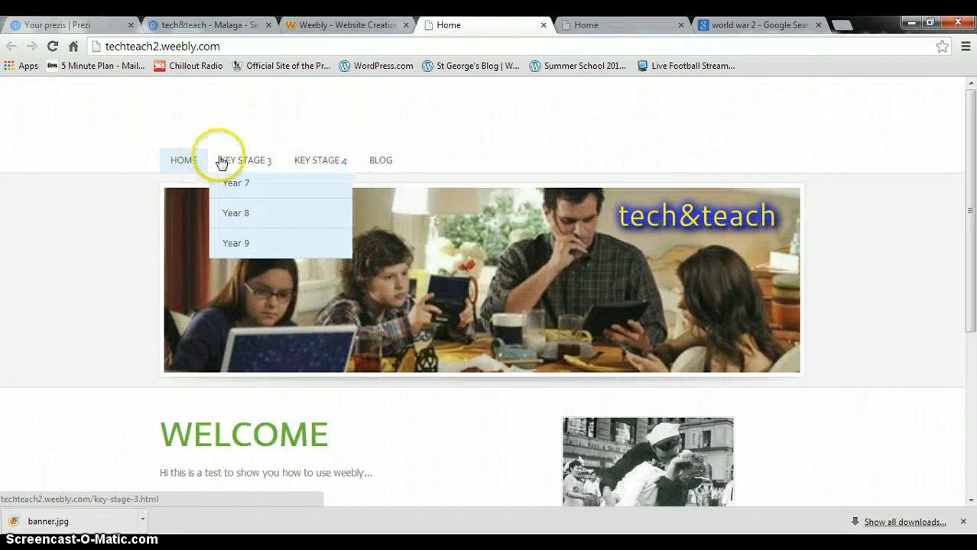
- View the live Blog page with its Welcome post and open the post's comments
{"action": "double_click", "coordinate": [302, 326]}
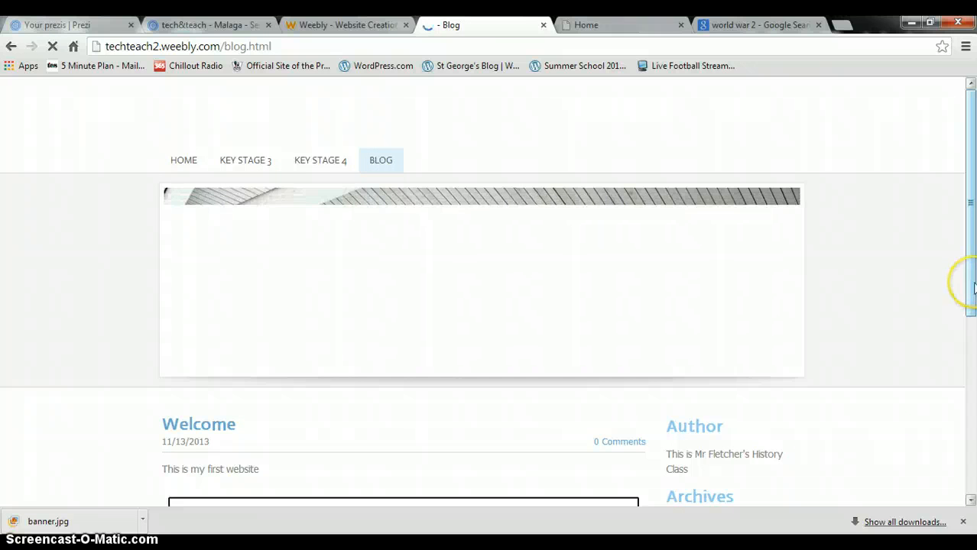
{"action": "left_click_drag", "start_coordinate": [973, 287], "coordinate": [973, 393]}
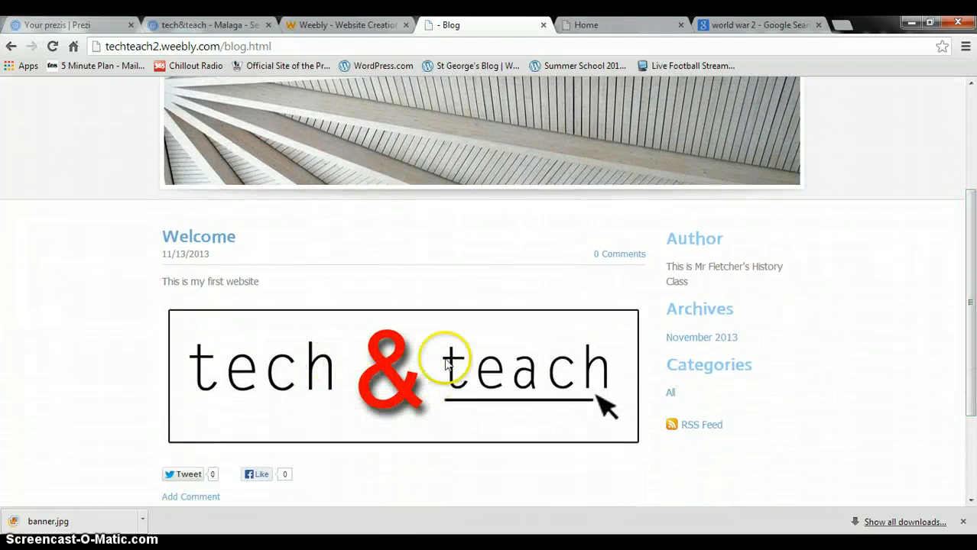
{"action": "left_click", "coordinate": [623, 256]}
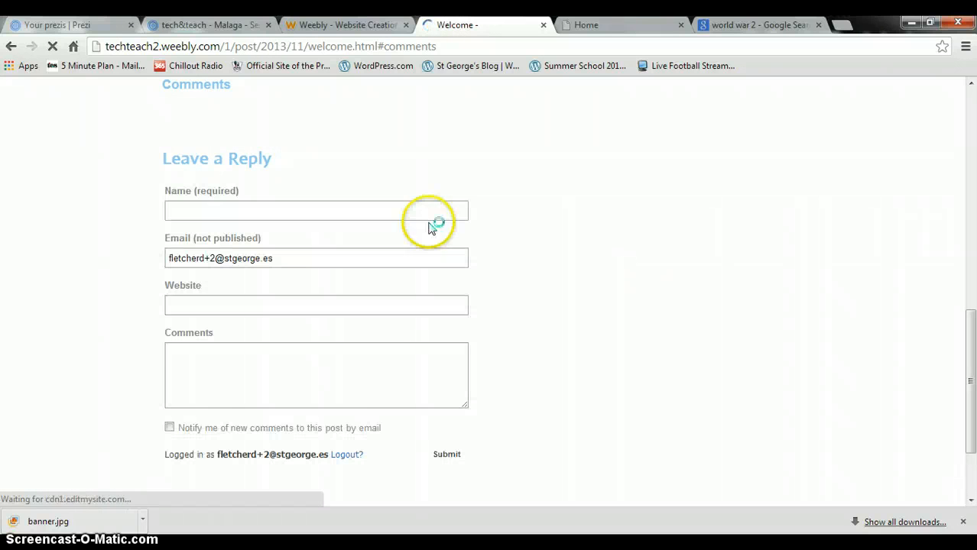
- Try to submit the comment "Hi.. I didn't understand...." on the Welcome post with the name left empty
{"action": "left_click", "coordinate": [222, 213]}
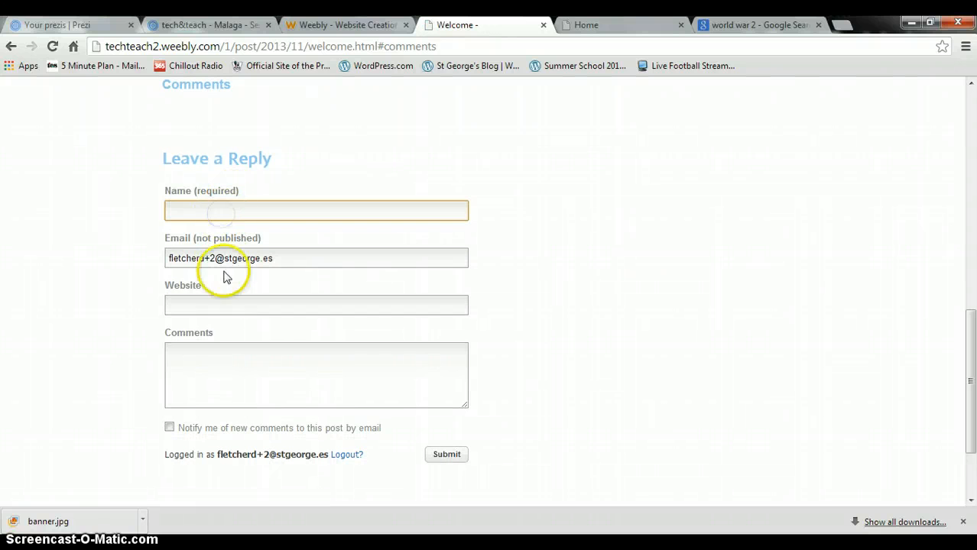
{"action": "left_click", "coordinate": [214, 363]}
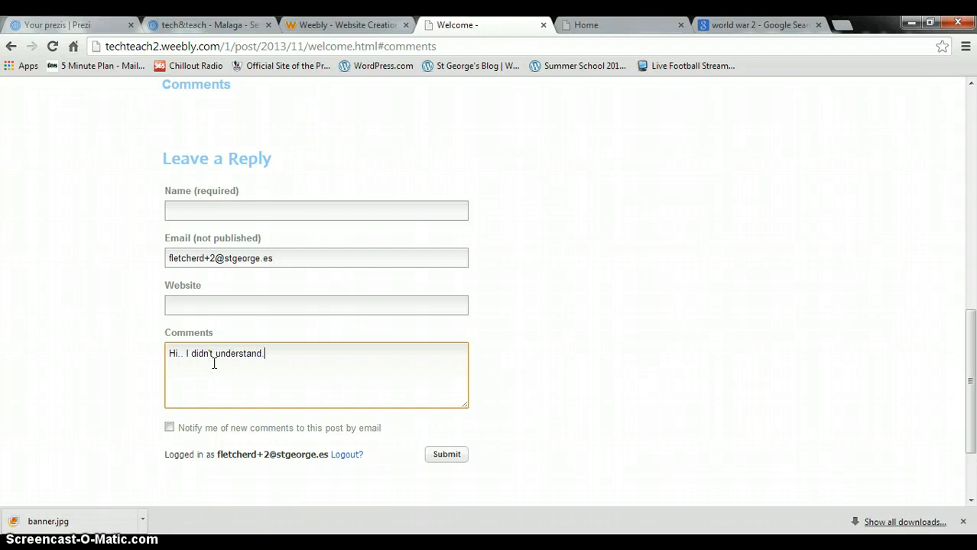
{"action": "left_click", "coordinate": [452, 457]}
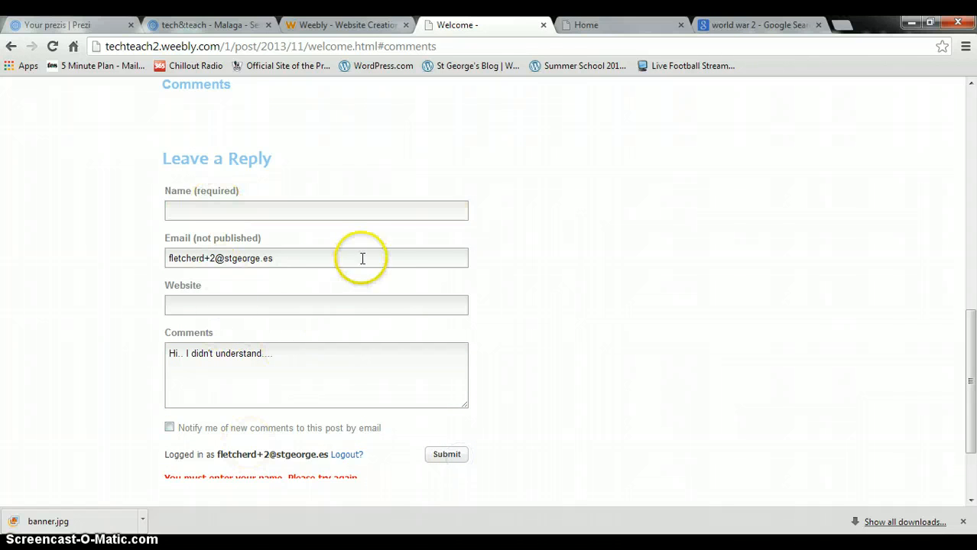
- Close the live site and the publishing confirmation, and return to the beginning of the Blog page in the editor
{"action": "left_click", "coordinate": [544, 26]}
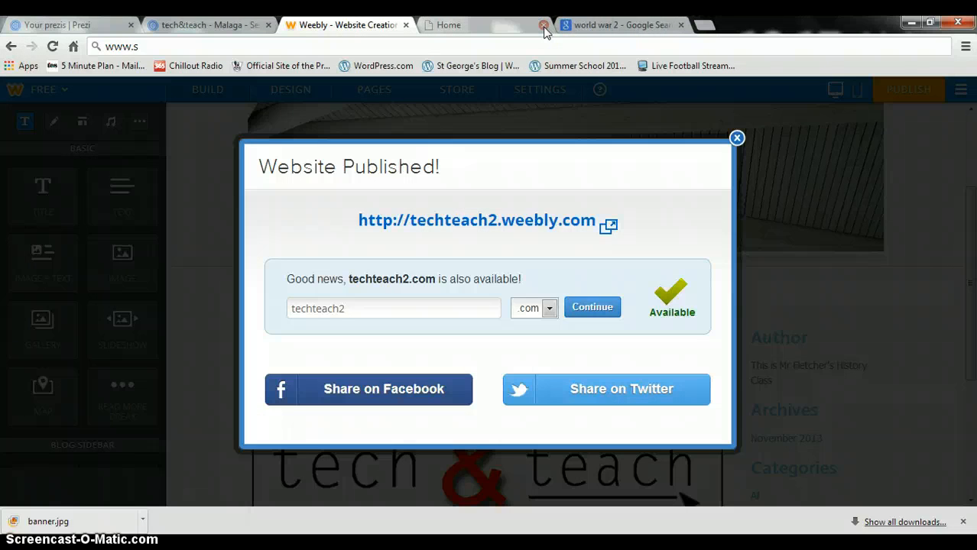
{"action": "left_click", "coordinate": [736, 139]}
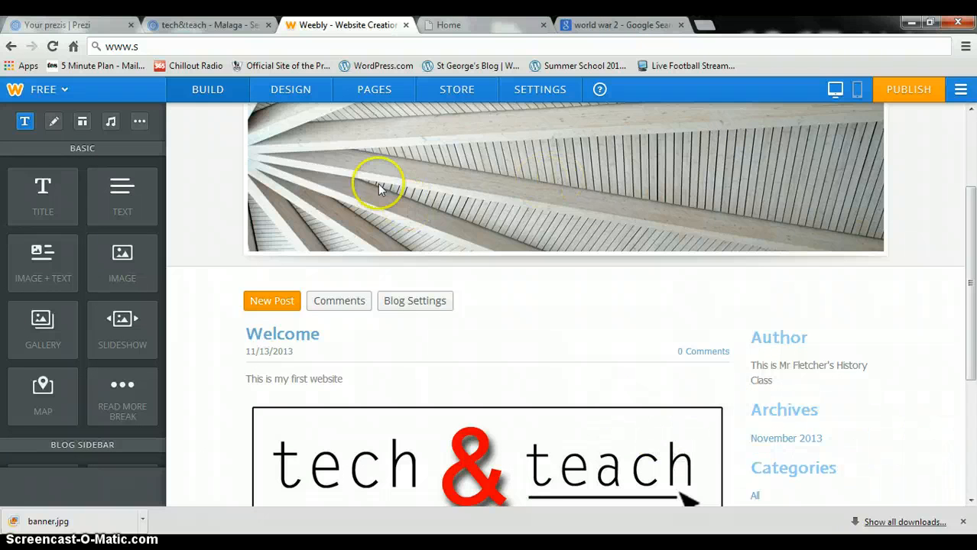
{"action": "left_click", "coordinate": [224, 89]}
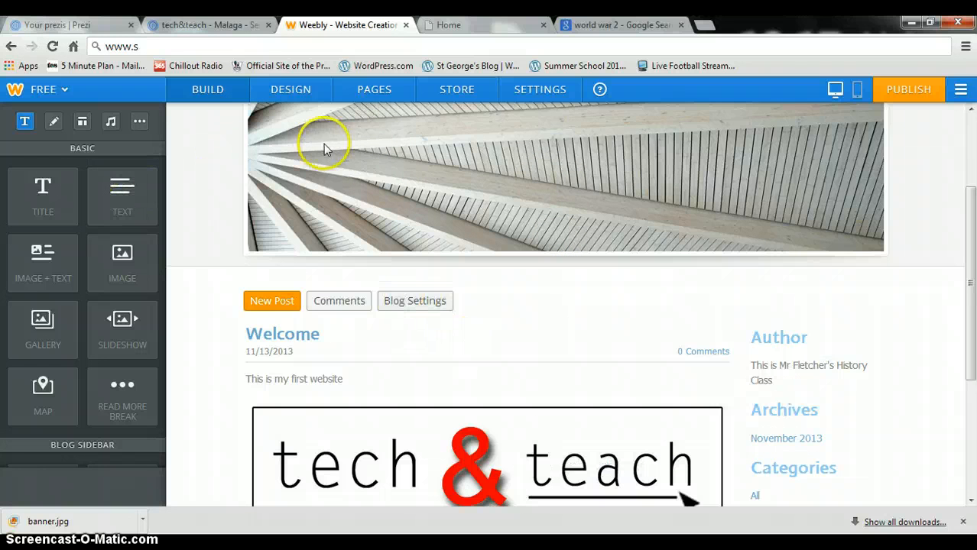
{"action": "scroll", "coordinate": [966, 149], "scroll_direction": "up", "scroll_amount": 2}
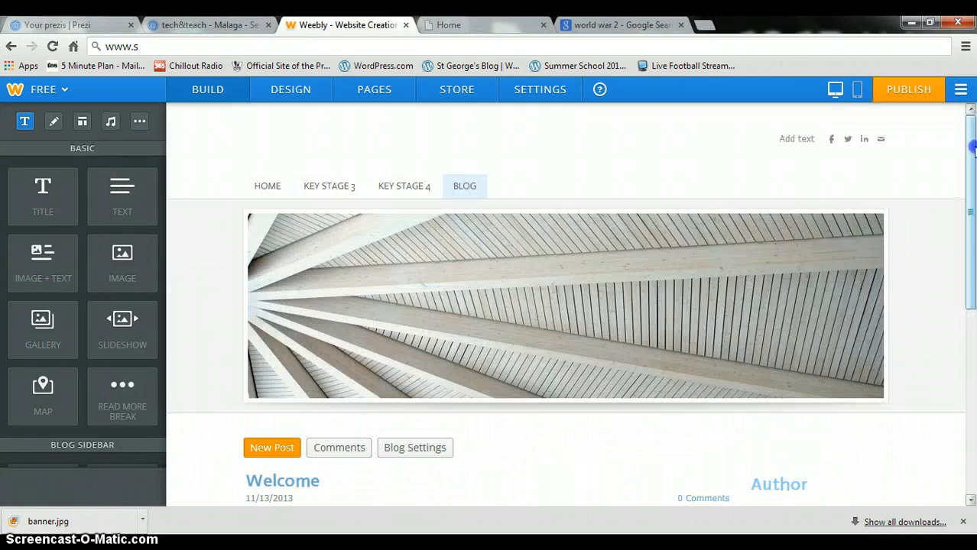
{"action": "left_click", "coordinate": [275, 190]}
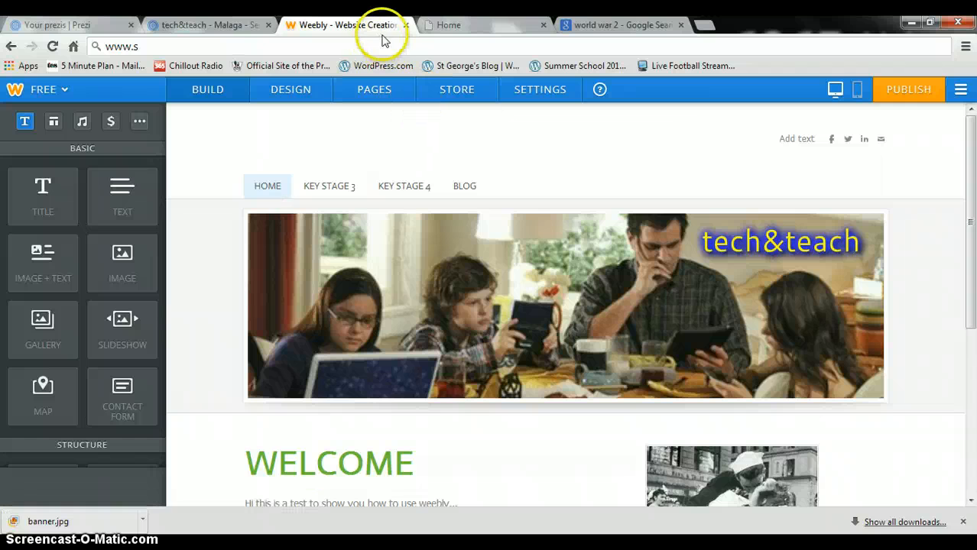
{"action": "left_click", "coordinate": [461, 25]}
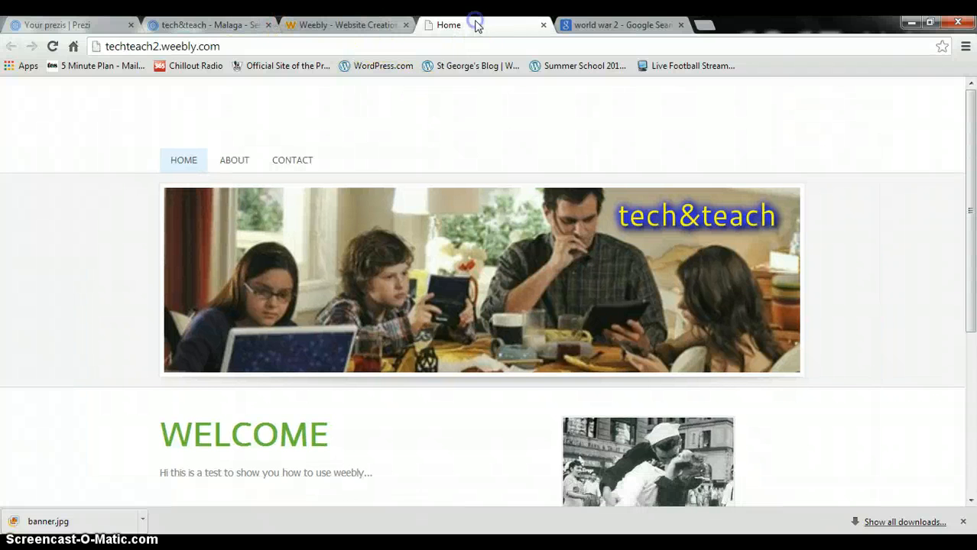
{"action": "left_click", "coordinate": [427, 49]}
{"action": "type", "text": "w"}
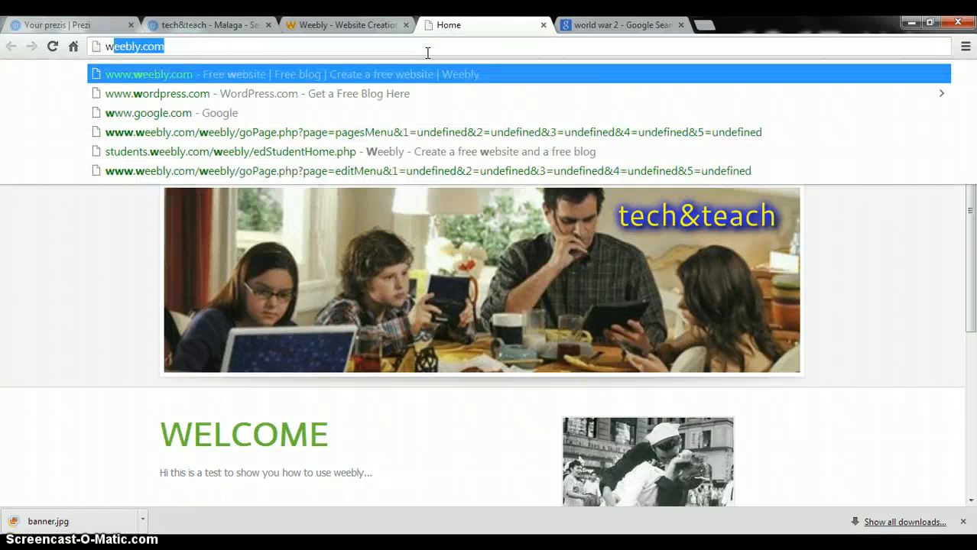
{"action": "type", "text": "ww.youtube.com"}
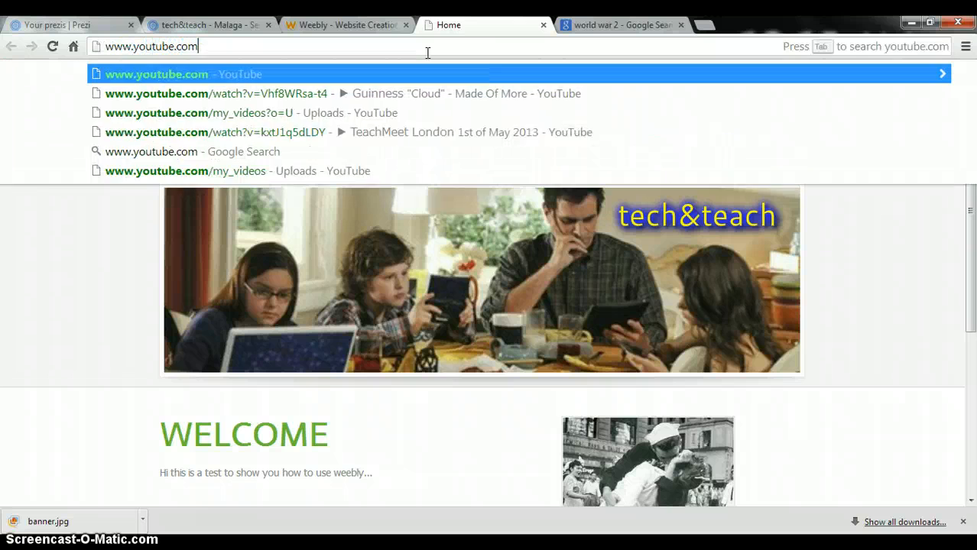
{"action": "key", "text": "Return"}
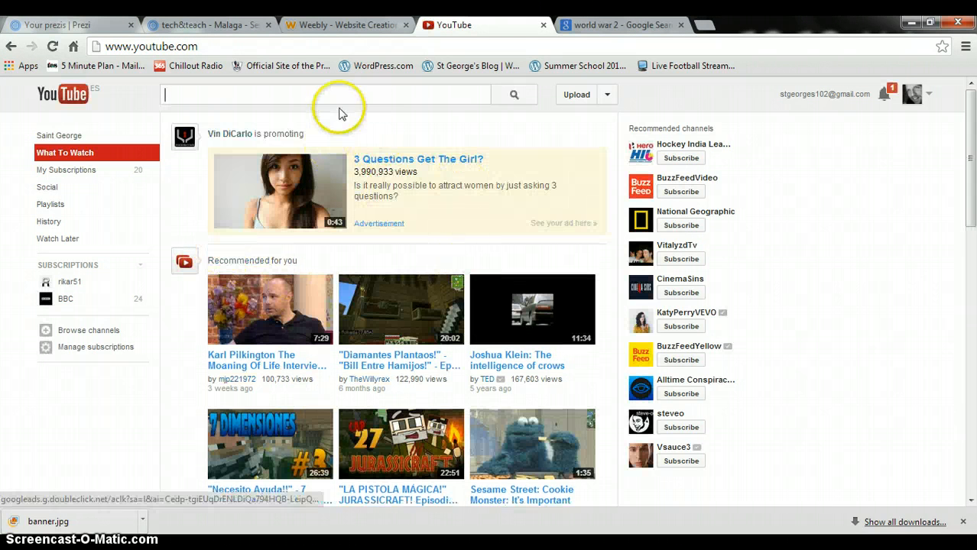
- Switch to the Weebly editor, open the Year 7 page and add a two-column layout with the left column wider than the right
{"action": "left_click", "coordinate": [336, 26]}
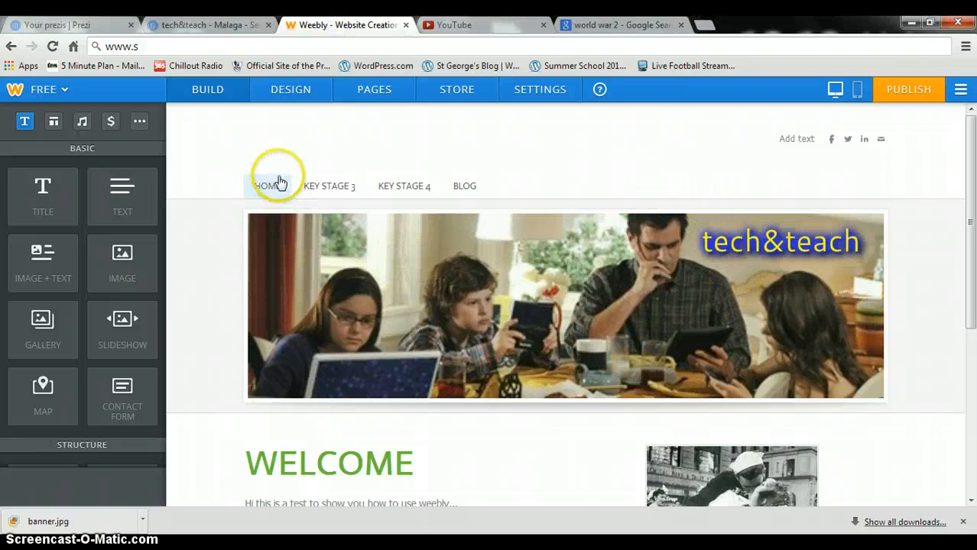
{"action": "mouse_move", "coordinate": [323, 192]}
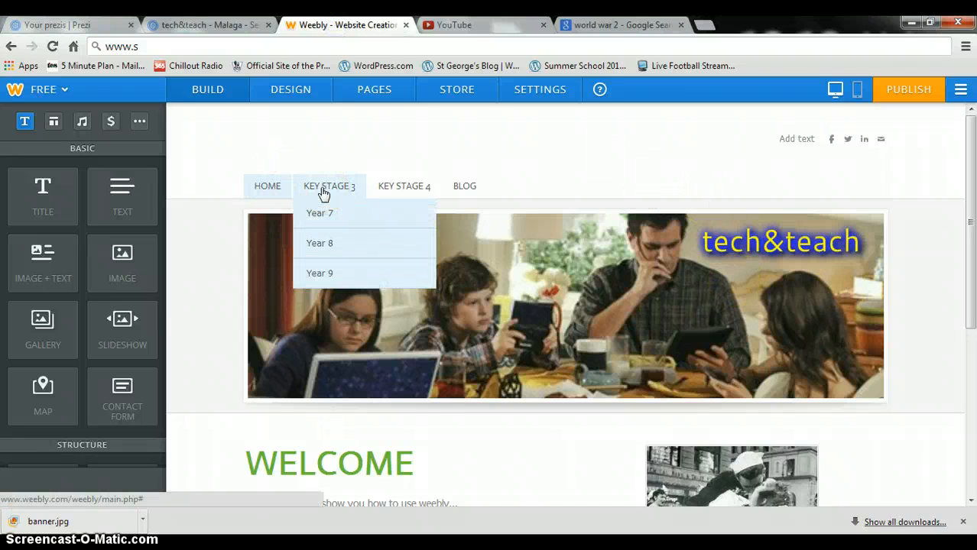
{"action": "left_click", "coordinate": [326, 222]}
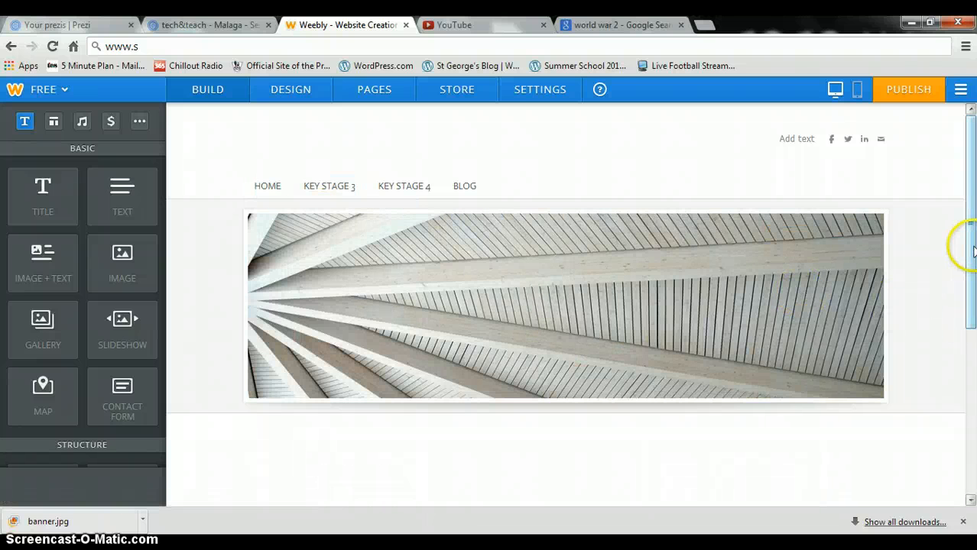
{"action": "left_click_drag", "start_coordinate": [973, 252], "coordinate": [973, 348]}
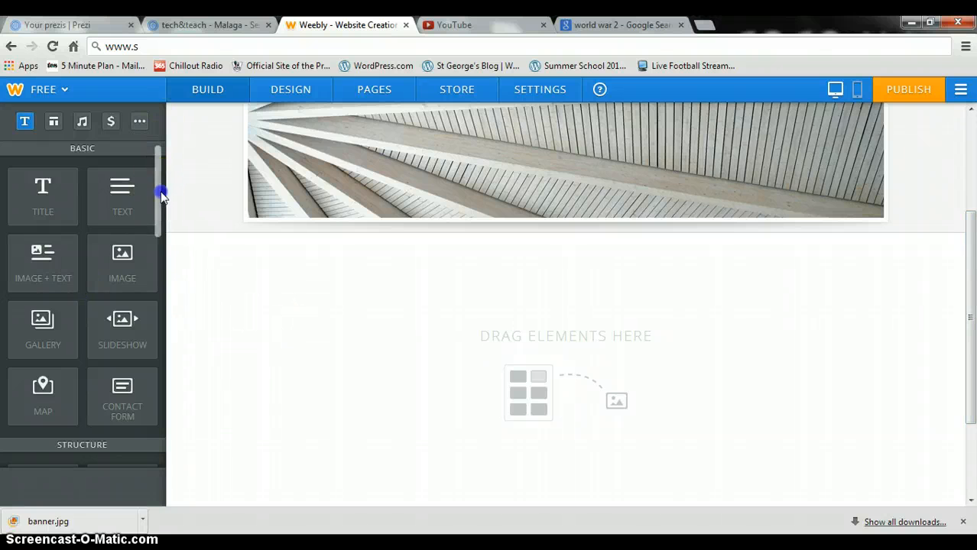
{"action": "left_click_drag", "start_coordinate": [160, 192], "coordinate": [157, 273]}
{"action": "left_click_drag", "start_coordinate": [113, 202], "coordinate": [388, 299]}
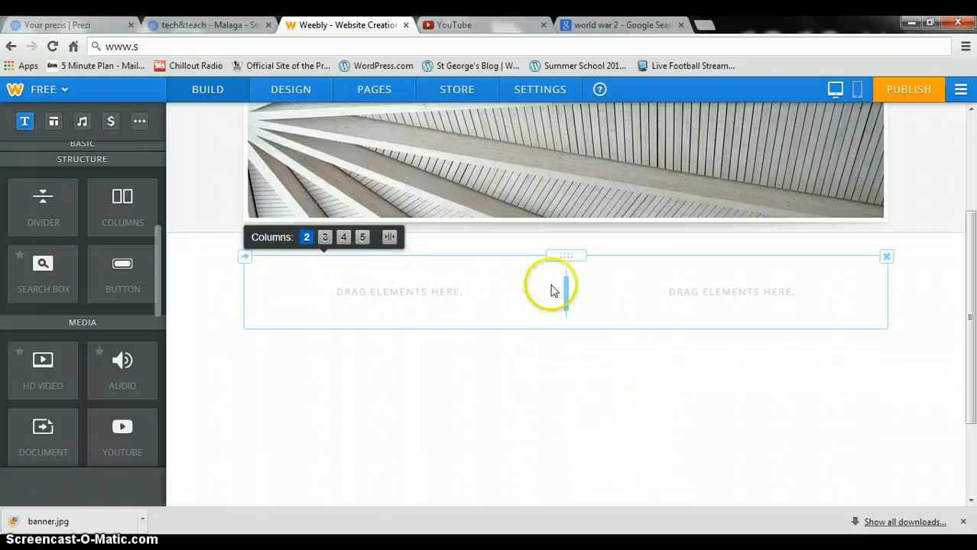
{"action": "left_click_drag", "start_coordinate": [619, 298], "coordinate": [630, 298]}
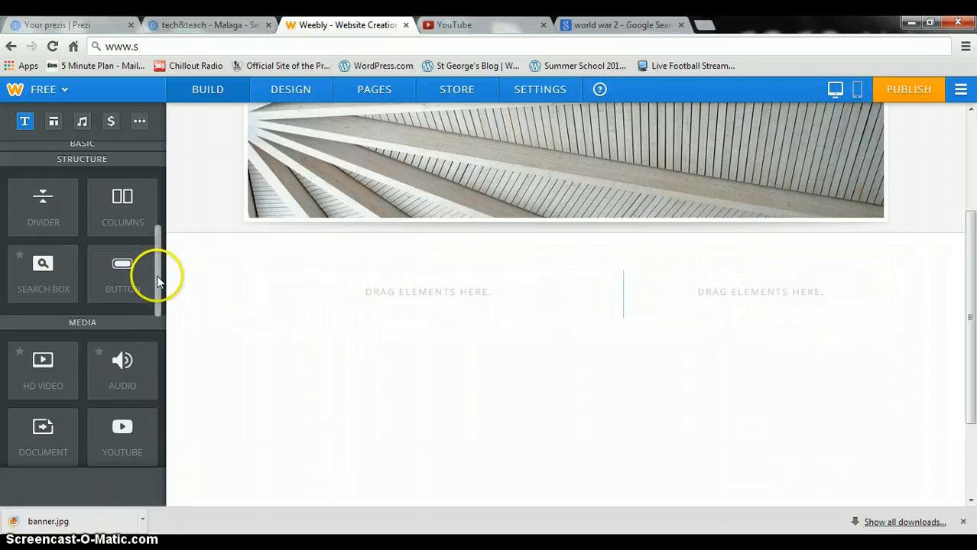
- Add a title element reading "Battle of Hastings" to the right column of the Year 7 page
{"action": "left_click_drag", "start_coordinate": [155, 273], "coordinate": [153, 178]}
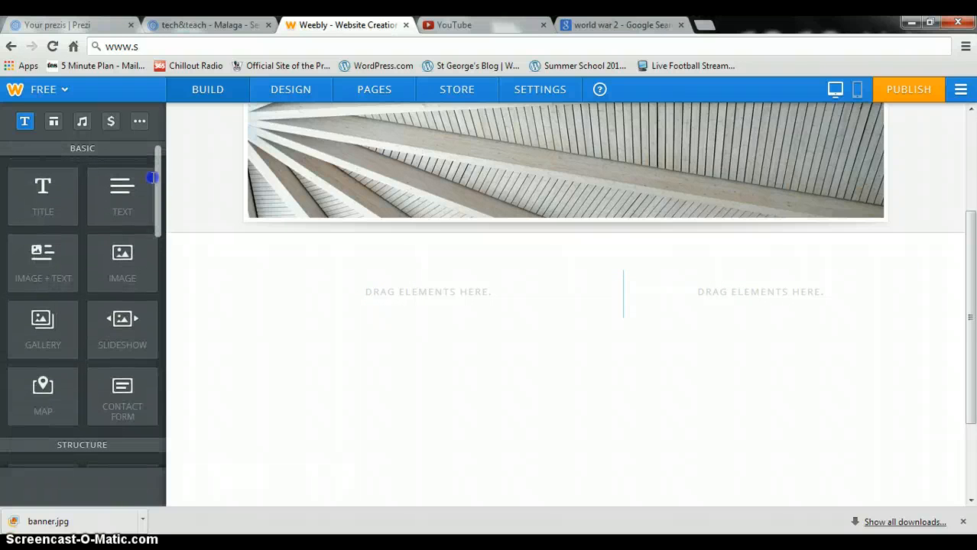
{"action": "left_click_drag", "start_coordinate": [26, 201], "coordinate": [315, 256]}
{"action": "left_click_drag", "start_coordinate": [340, 294], "coordinate": [709, 306]}
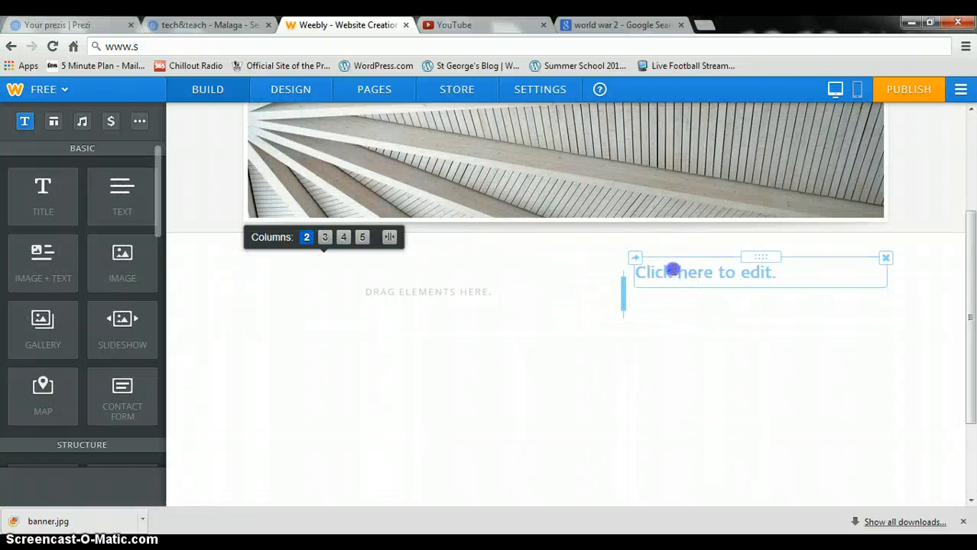
{"action": "left_click", "coordinate": [673, 269]}
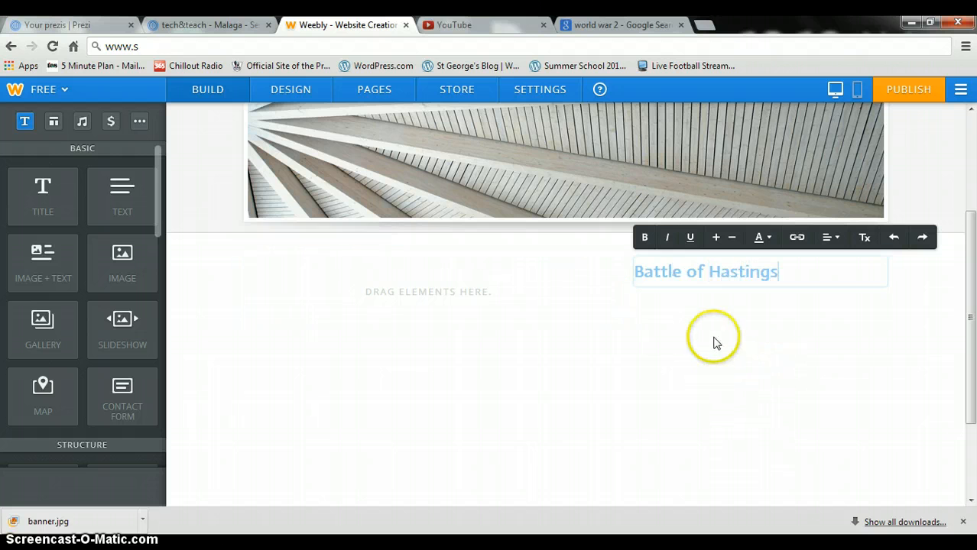
{"action": "left_click", "coordinate": [698, 305]}
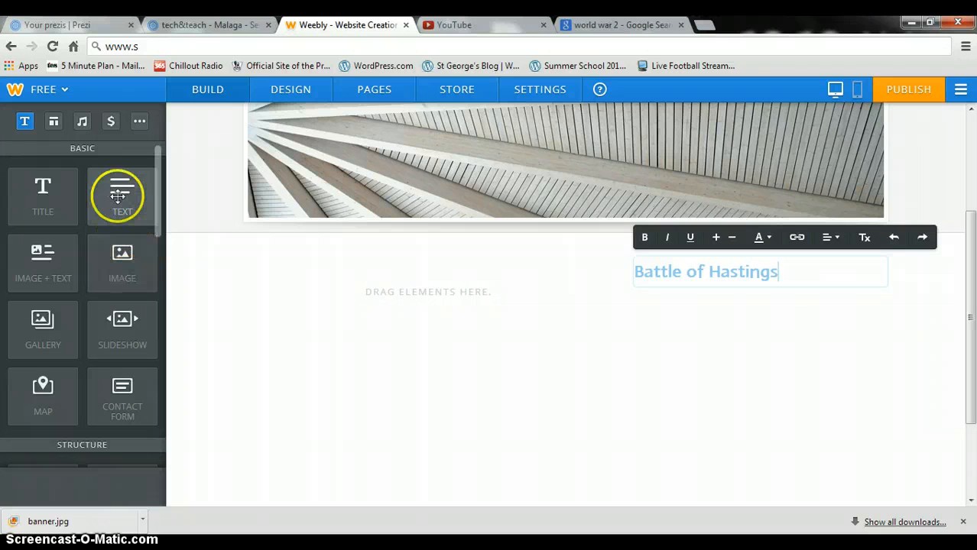
- Add a text element reading "Harold lost... oh dear... but why?" beneath the Battle of Hastings title
{"action": "left_click_drag", "start_coordinate": [119, 195], "coordinate": [690, 321]}
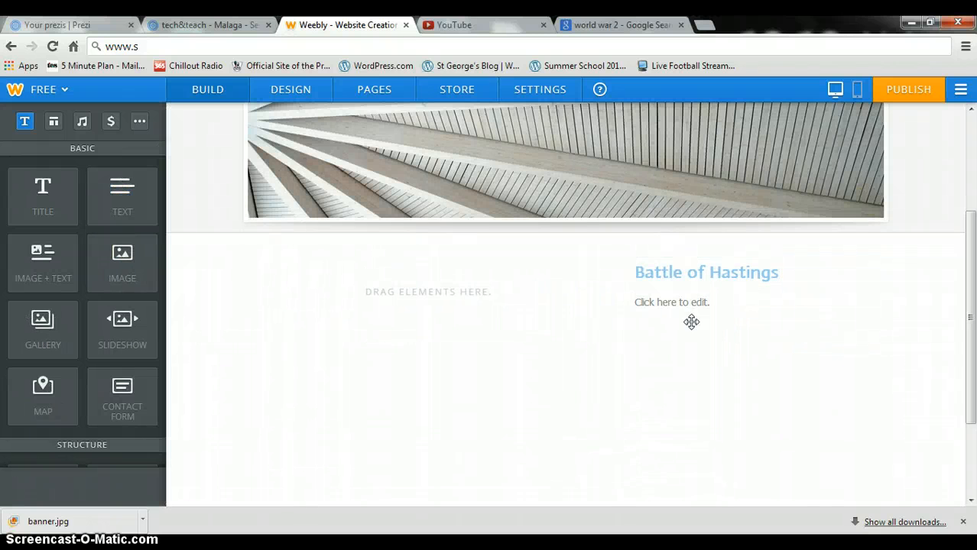
{"action": "left_click", "coordinate": [672, 304]}
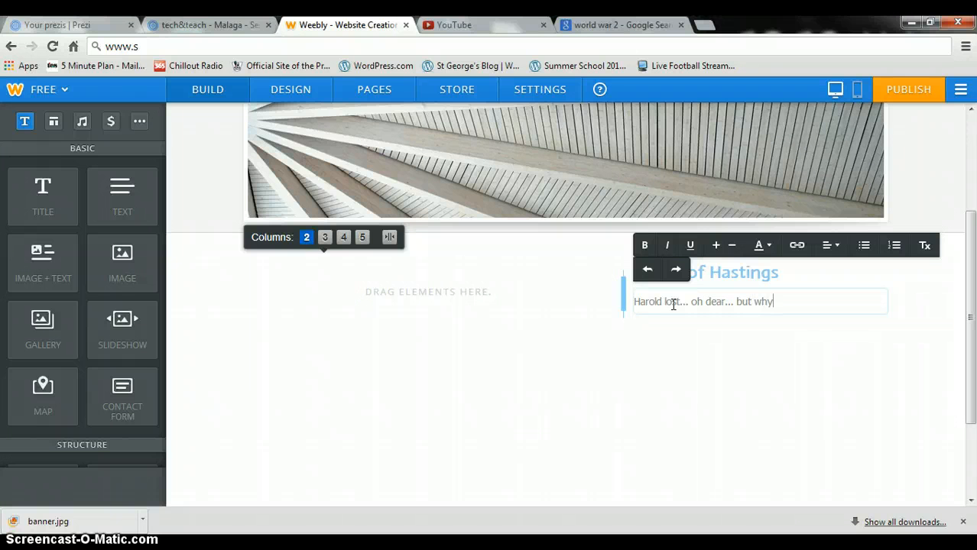
{"action": "left_click", "coordinate": [708, 319]}
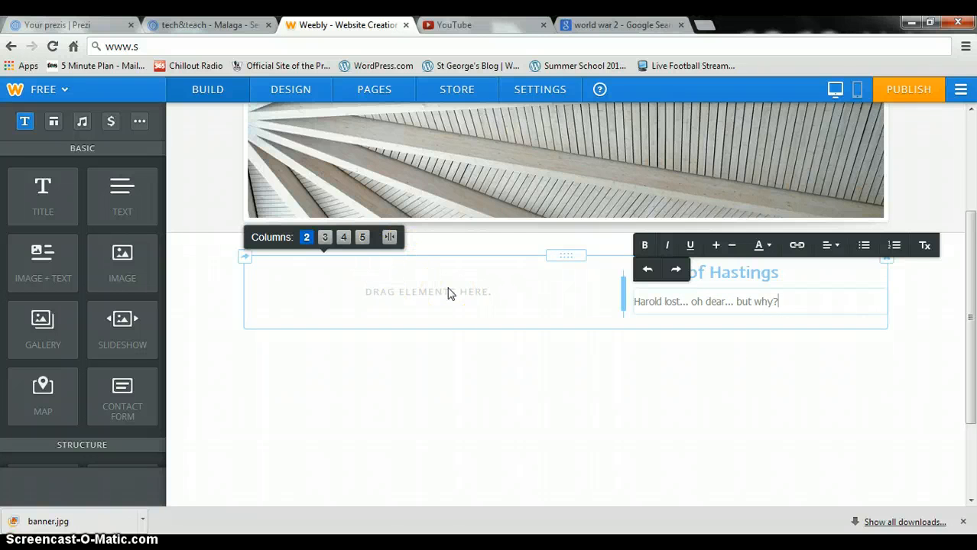
- Search YouTube for "battle of hastings", and open and pause the video "The Battle of Hastings 1066 - The Normans - BBC Two"
{"action": "left_click", "coordinate": [467, 25]}
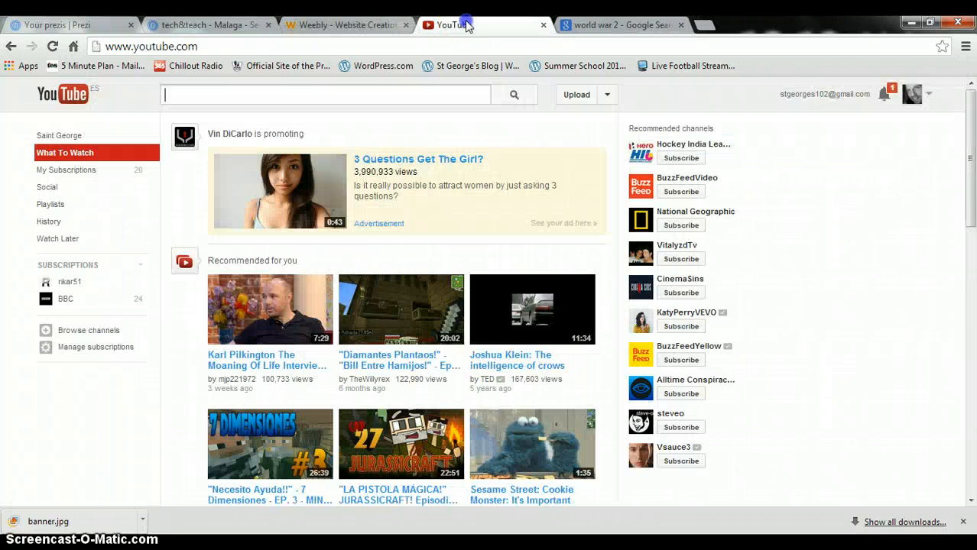
{"action": "type", "text": "b"}
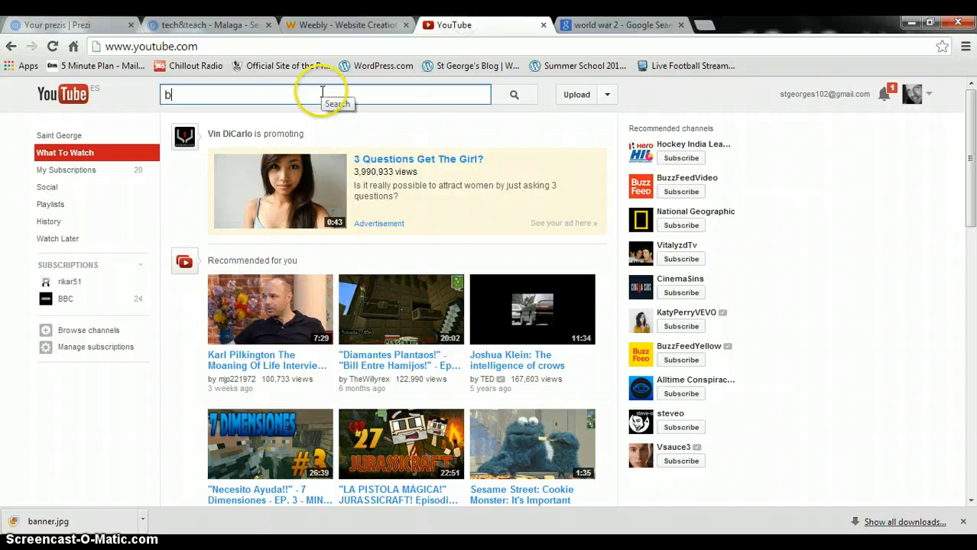
{"action": "type", "text": "attle of has"}
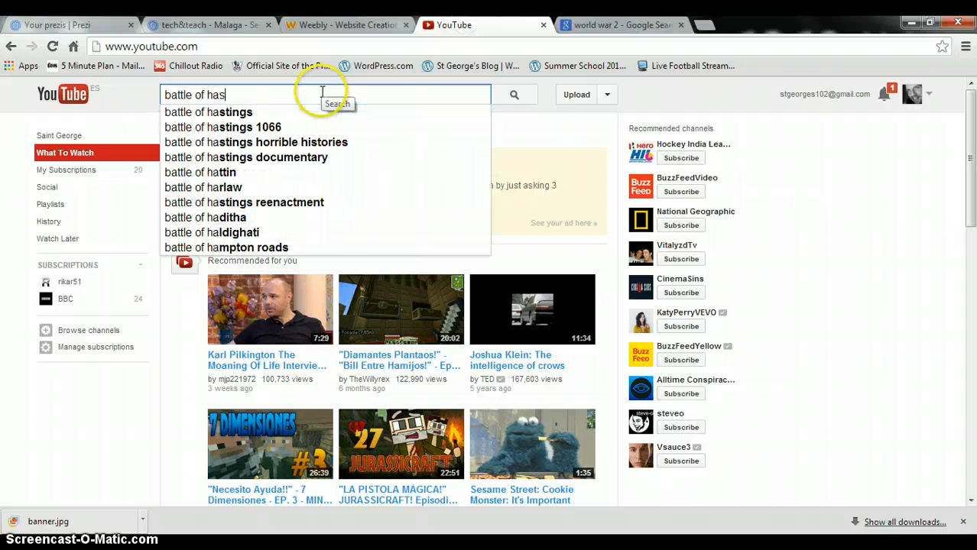
{"action": "type", "text": "tings"}
{"action": "key", "text": "Return"}
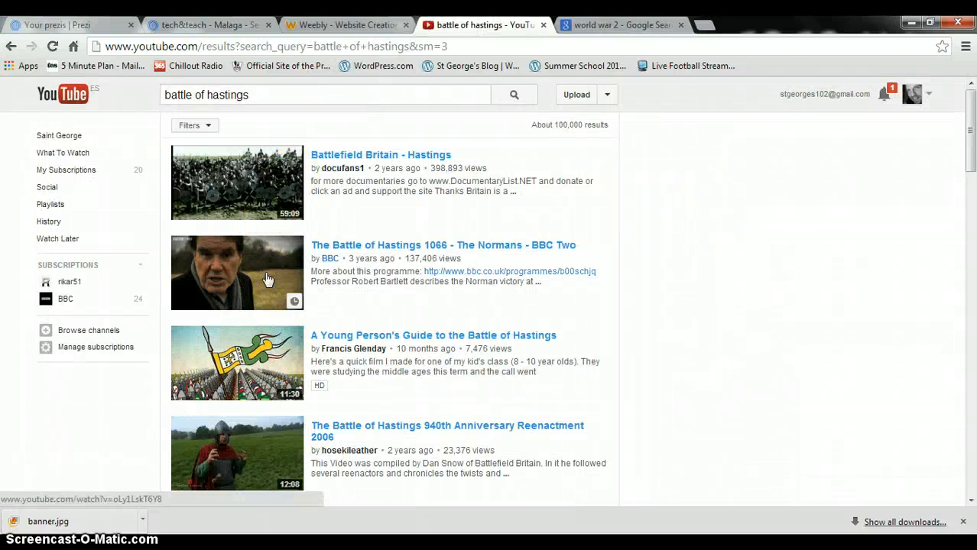
{"action": "left_click", "coordinate": [267, 279]}
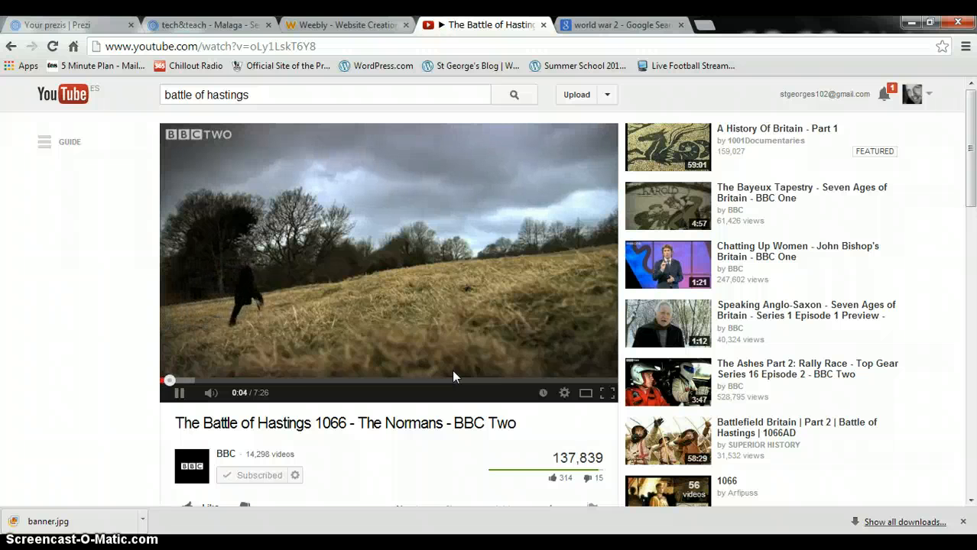
{"action": "left_click", "coordinate": [181, 395]}
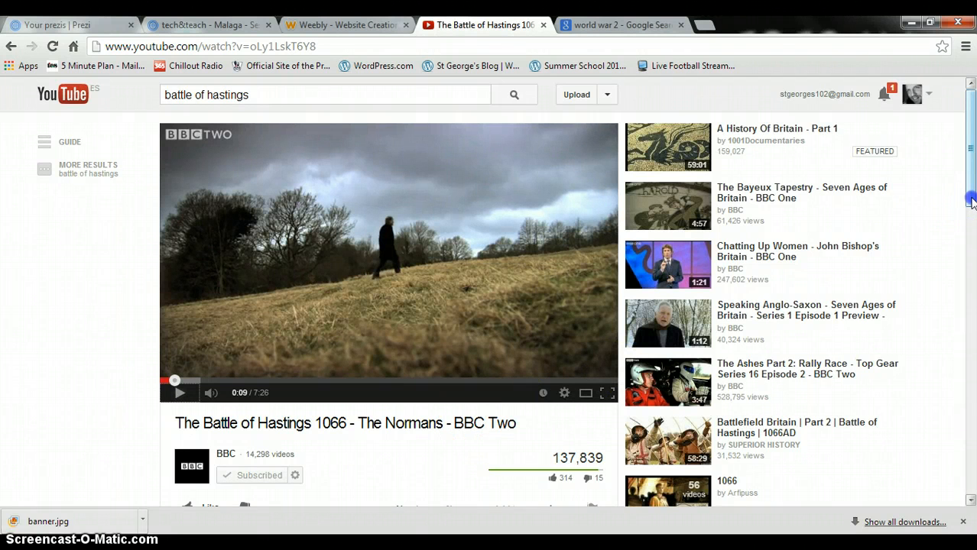
- Set the embed size of the Battle of Hastings video to 640 × 360 and copy its embed code
{"action": "left_click_drag", "start_coordinate": [970, 200], "coordinate": [973, 268]}
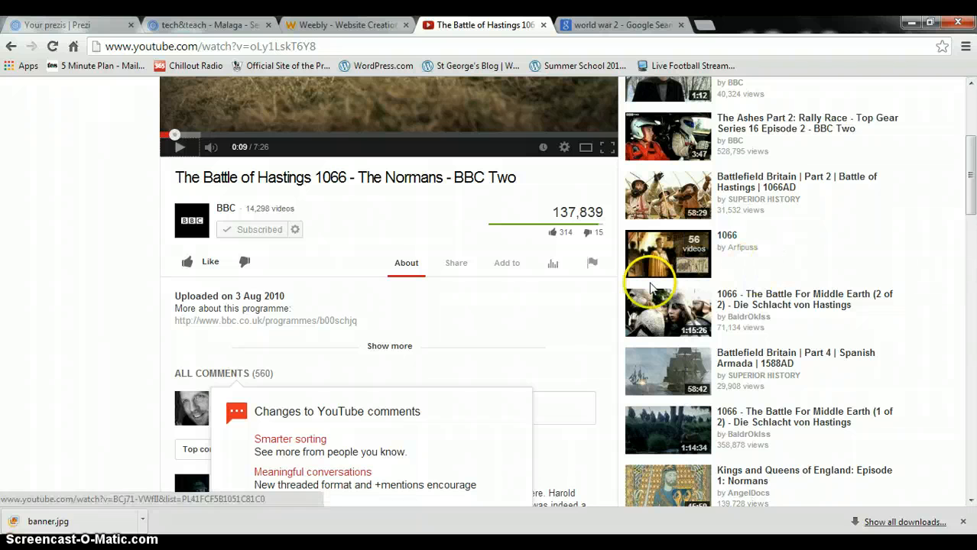
{"action": "left_click", "coordinate": [467, 276]}
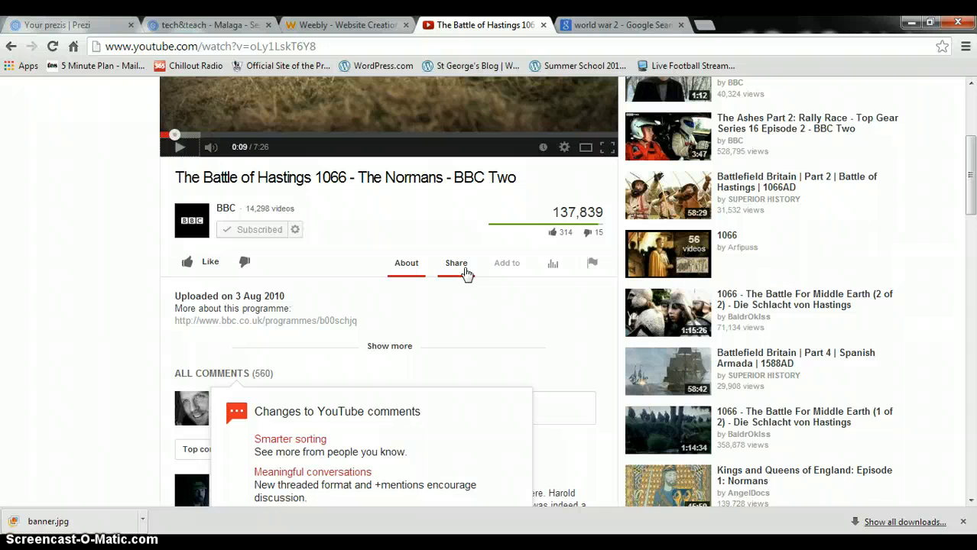
{"action": "left_click", "coordinate": [467, 274]}
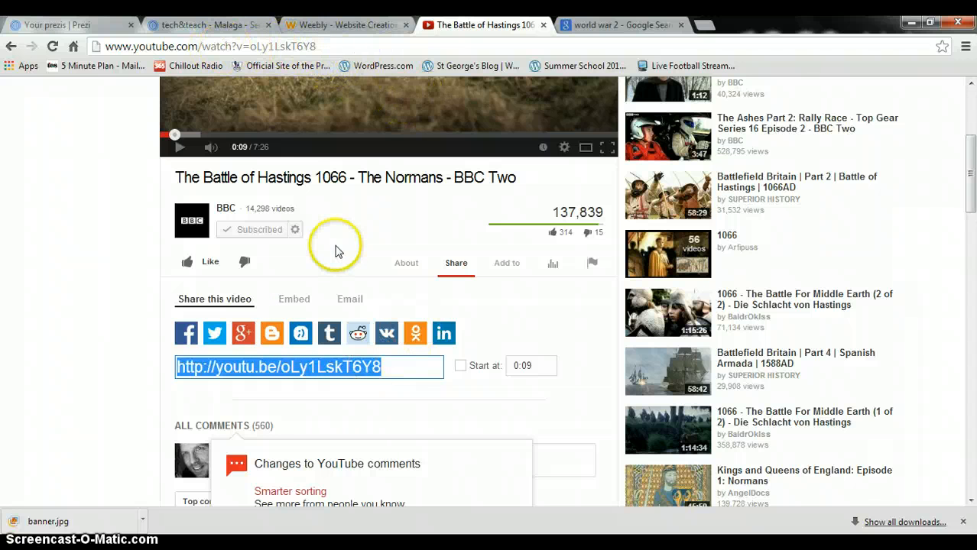
{"action": "left_click", "coordinate": [295, 301]}
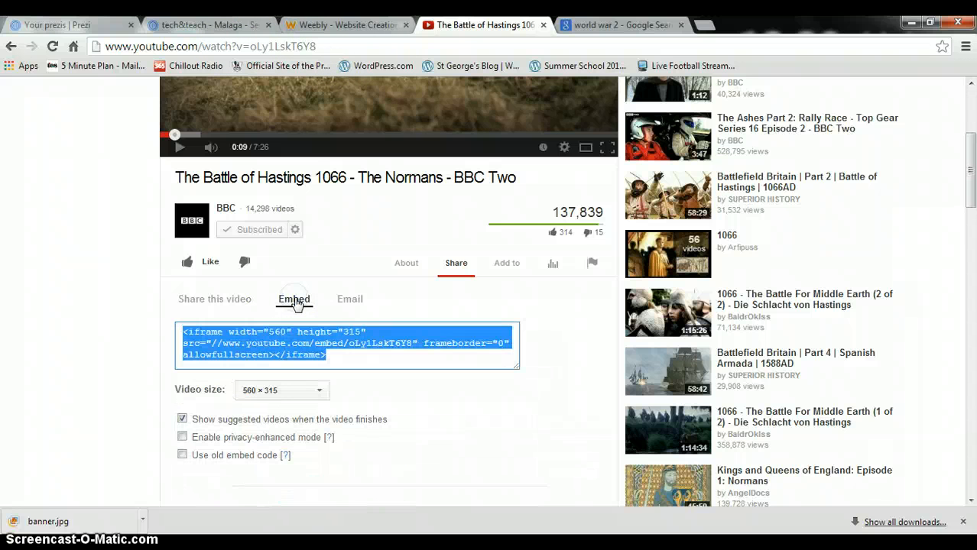
{"action": "left_click", "coordinate": [321, 392]}
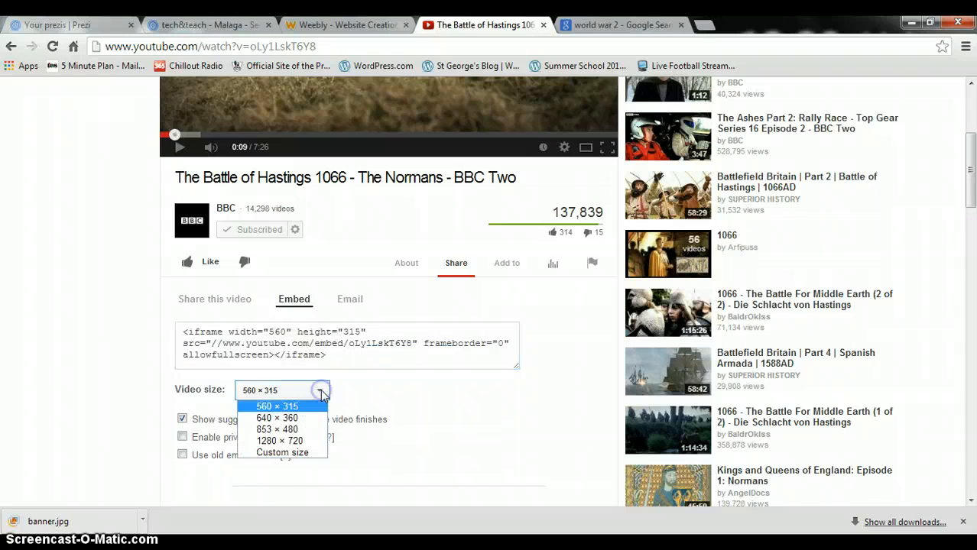
{"action": "left_click", "coordinate": [310, 418]}
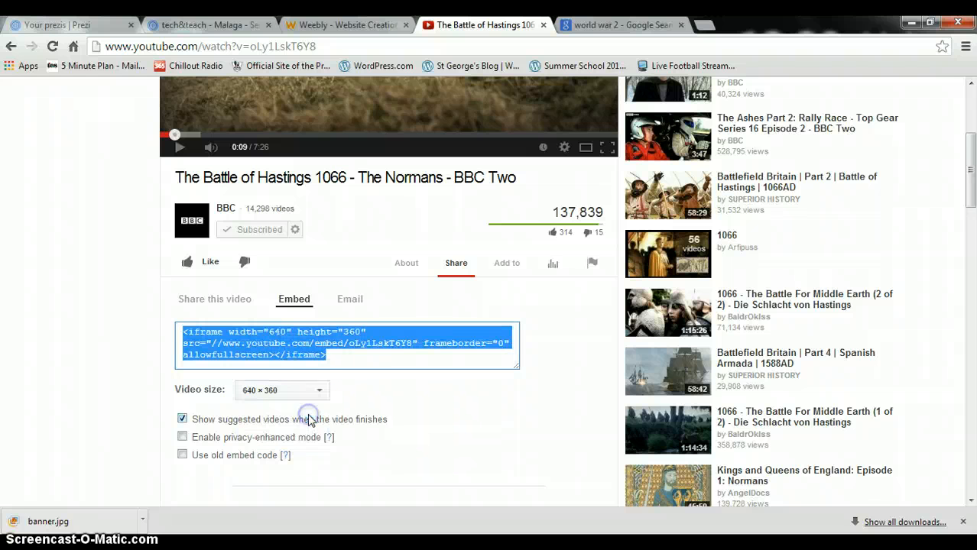
{"action": "right_click", "coordinate": [297, 343]}
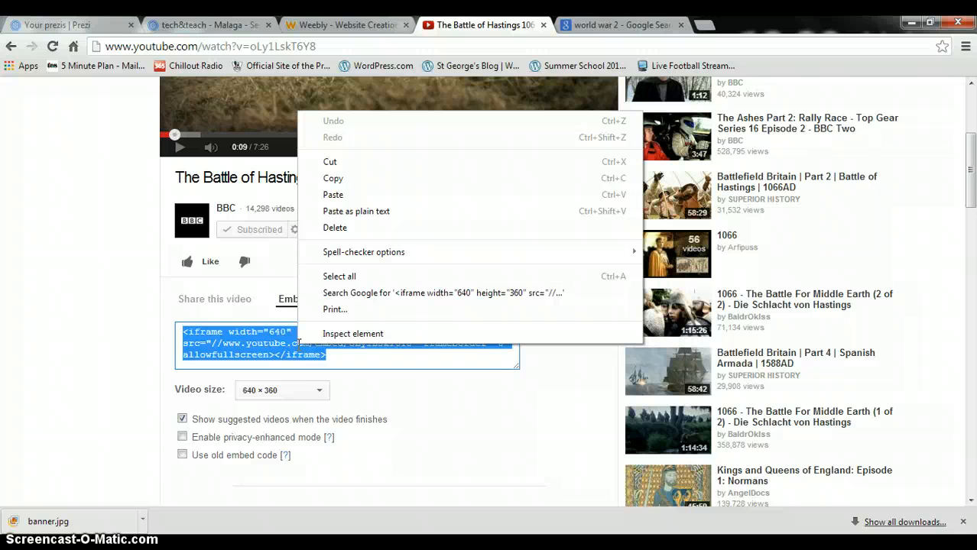
{"action": "left_click", "coordinate": [351, 183]}
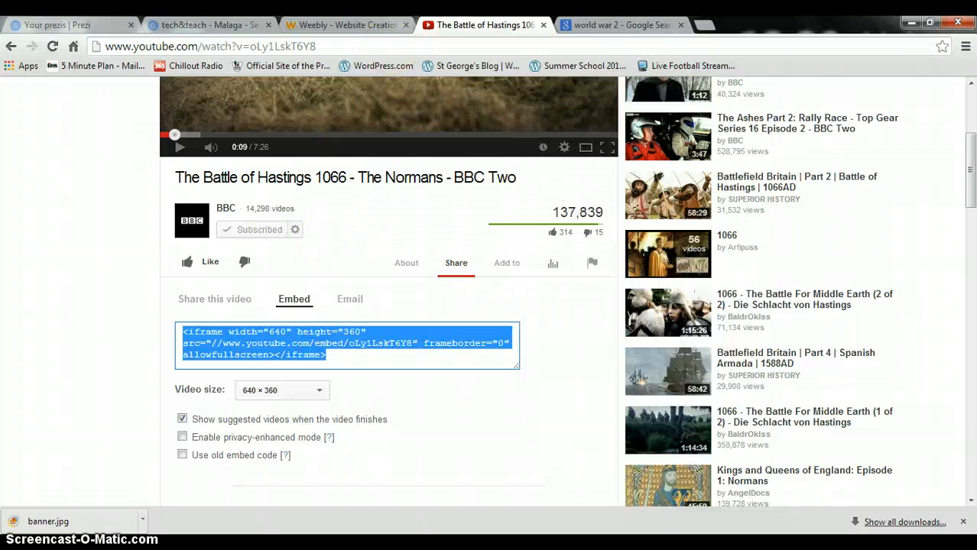
- Return to the Weebly editor and add an Embed Code element to the empty left column of the Year 7 page
{"action": "left_click", "coordinate": [366, 26]}
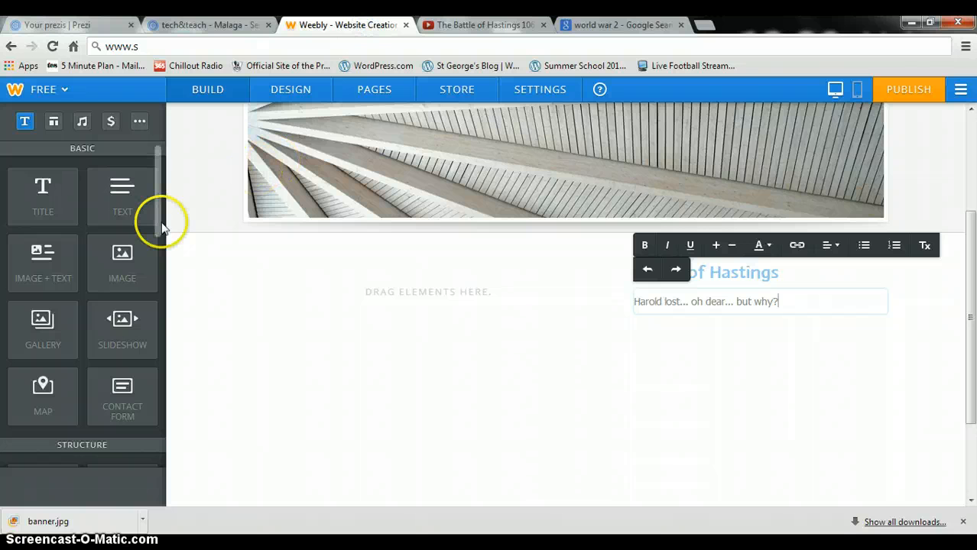
{"action": "left_click_drag", "start_coordinate": [157, 229], "coordinate": [165, 370]}
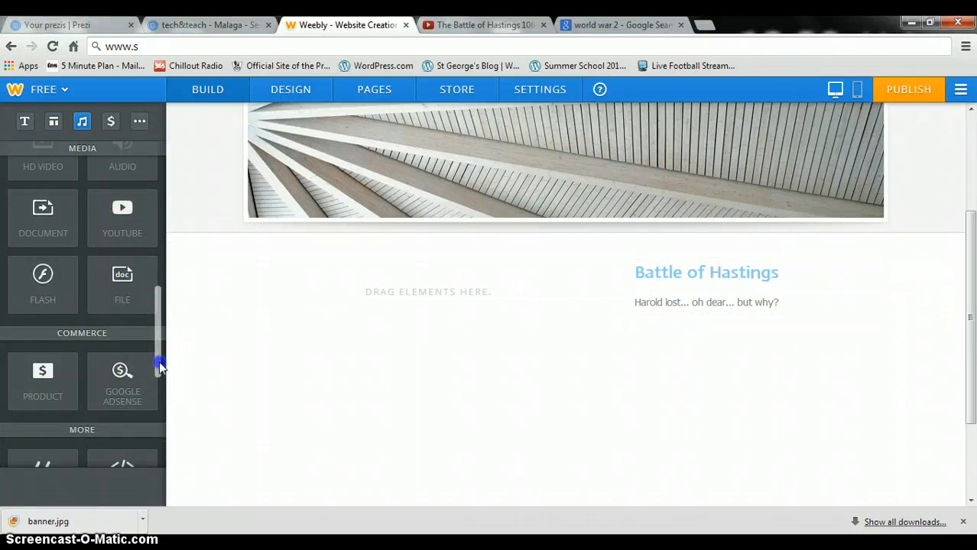
{"action": "left_click_drag", "start_coordinate": [156, 366], "coordinate": [157, 398]}
{"action": "left_click_drag", "start_coordinate": [129, 357], "coordinate": [371, 301]}
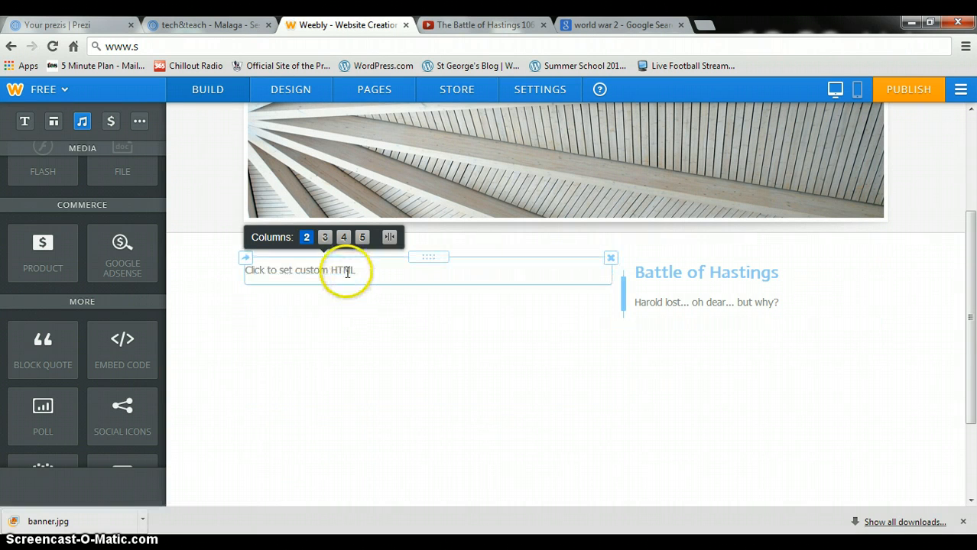
- Replace the placeholder text in the custom HTML element with the copied embed code of the Battle of Hastings video
{"action": "left_click", "coordinate": [346, 271]}
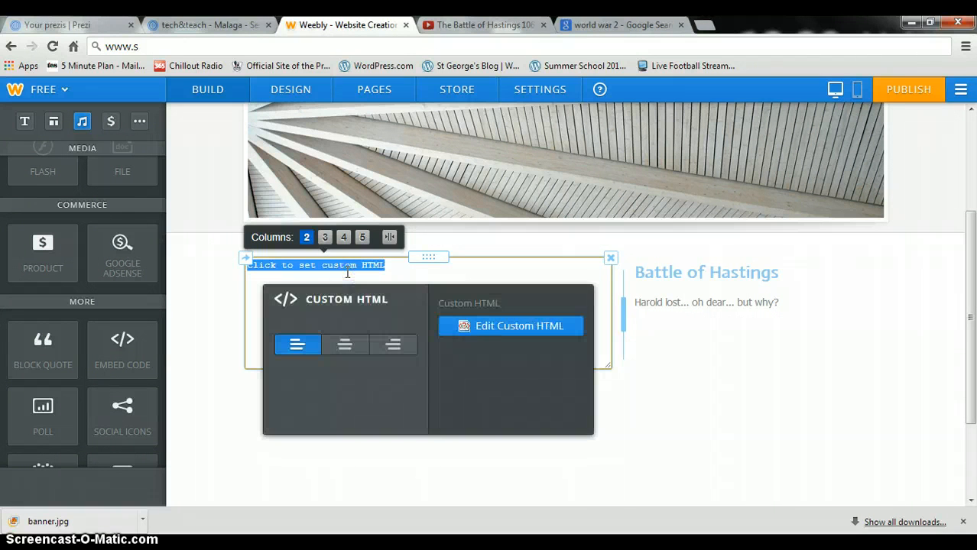
{"action": "right_click", "coordinate": [345, 272]}
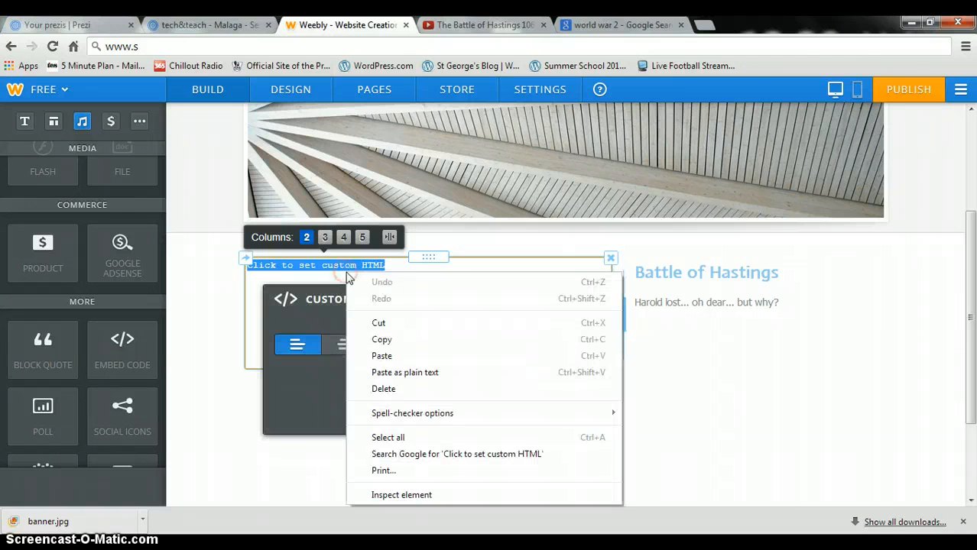
{"action": "left_click", "coordinate": [395, 354]}
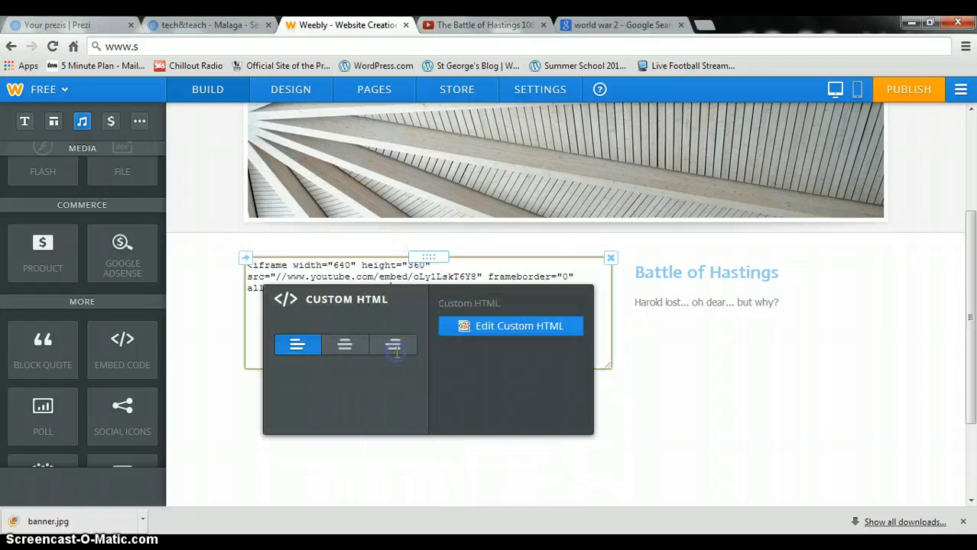
{"action": "left_click", "coordinate": [777, 345]}
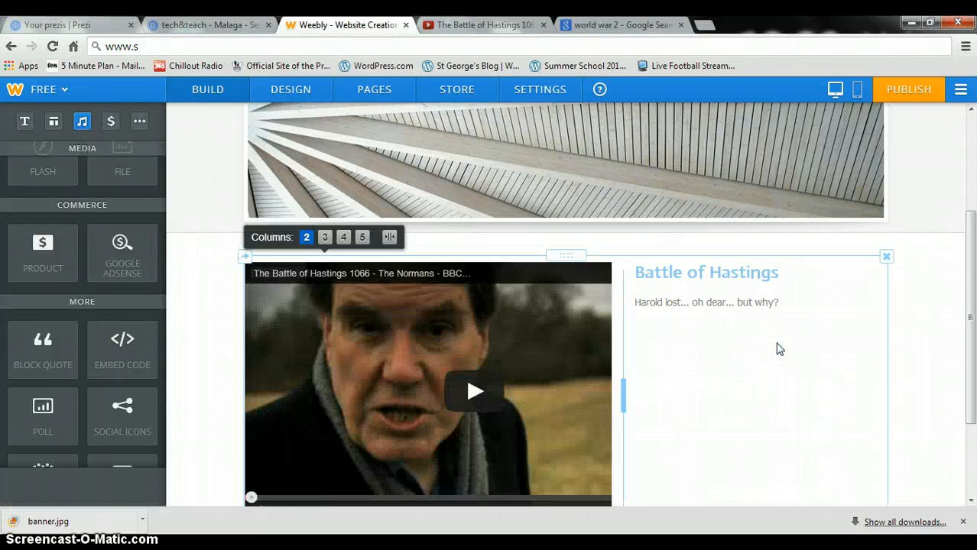
- Widen the video's column on the Year 7 page so the full width of the embedded player fits
{"action": "left_click_drag", "start_coordinate": [623, 395], "coordinate": [723, 393]}
{"action": "scroll", "coordinate": [969, 367], "scroll_direction": "down", "scroll_amount": 1}
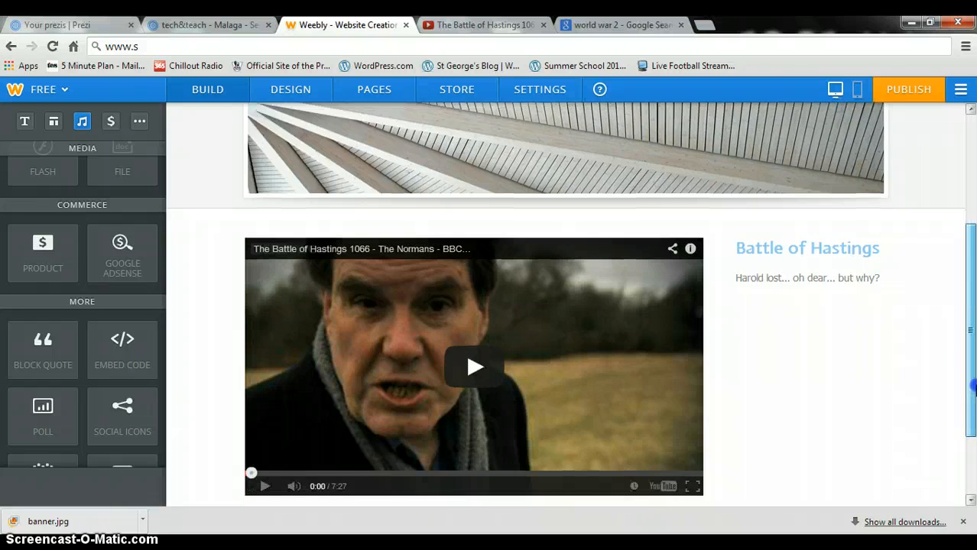
{"action": "left_click_drag", "start_coordinate": [974, 409], "coordinate": [973, 411]}
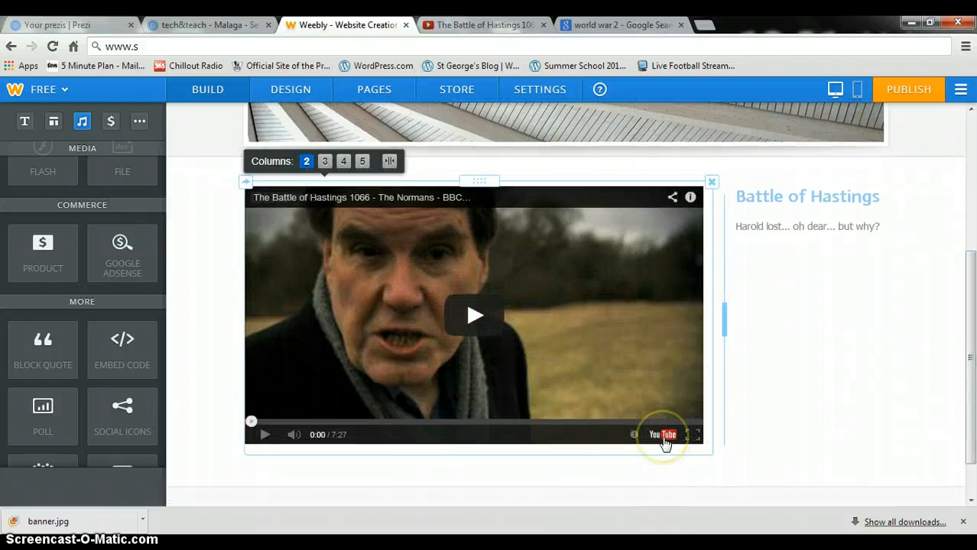
{"action": "left_click", "coordinate": [500, 336]}
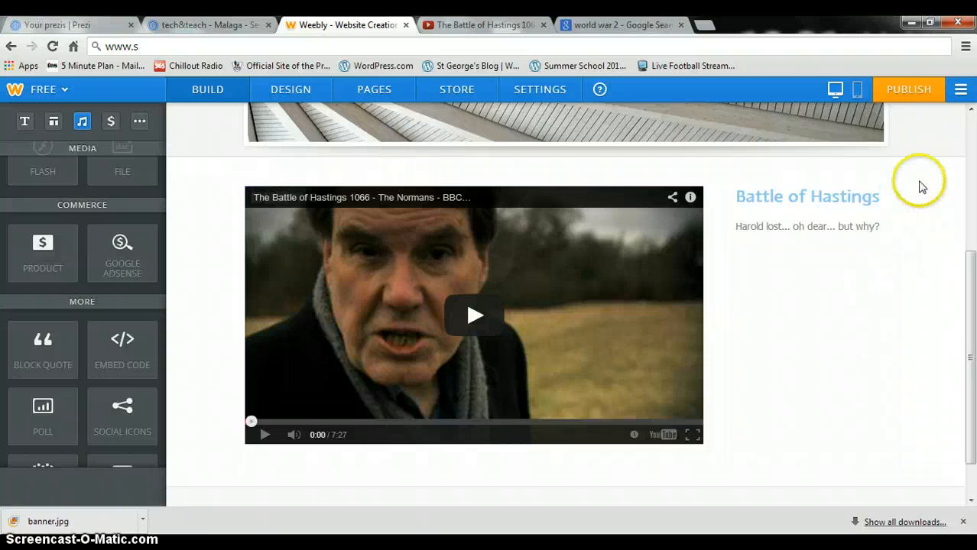
- Publish the site, open techteach2.weebly.com and look over its home page
{"action": "left_click", "coordinate": [908, 99]}
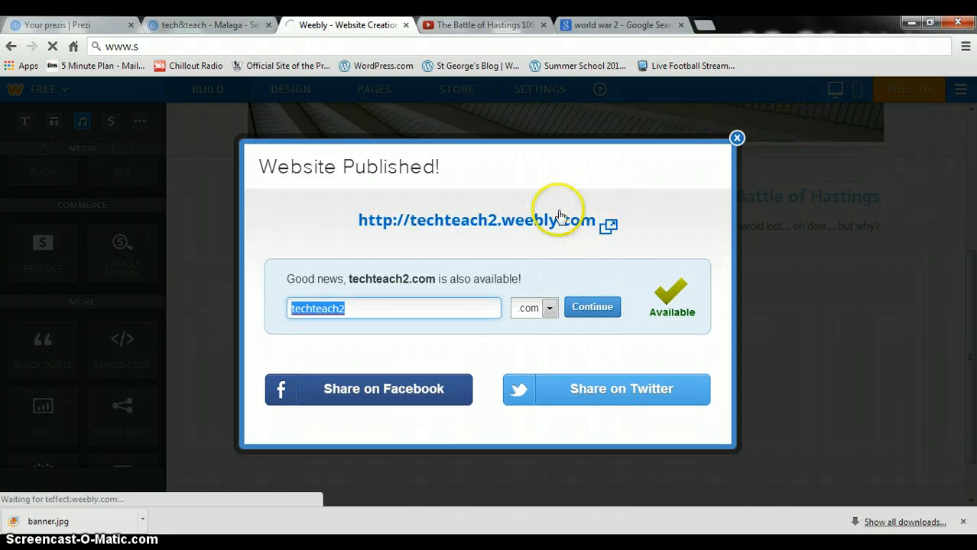
{"action": "left_click", "coordinate": [551, 223]}
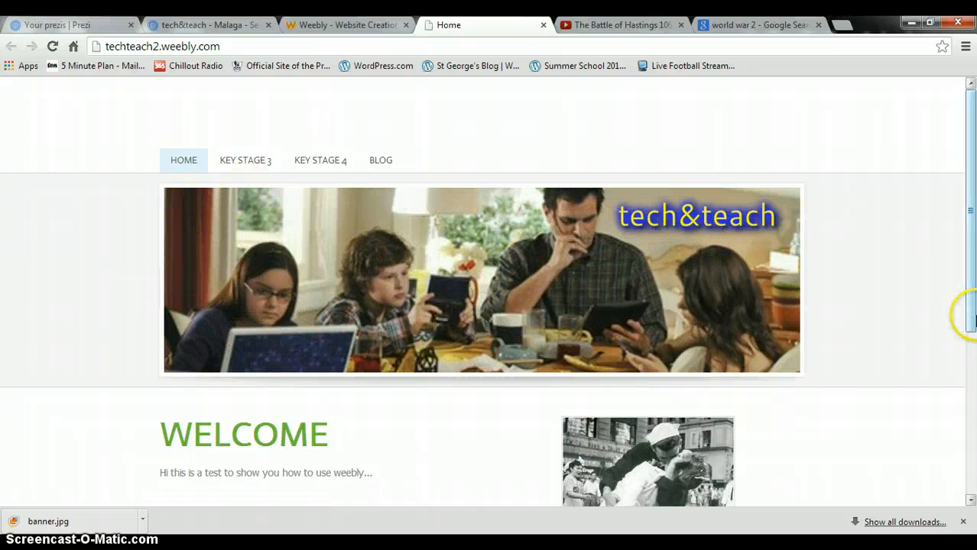
{"action": "left_click_drag", "start_coordinate": [971, 319], "coordinate": [971, 383]}
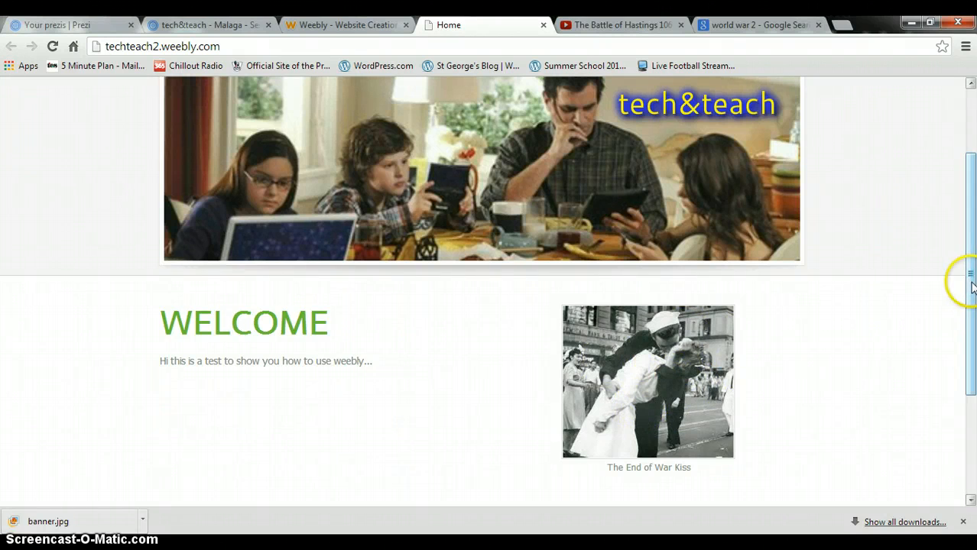
{"action": "left_click_drag", "start_coordinate": [971, 283], "coordinate": [399, 203]}
- Check the published Blog page and the Year 7 page with its Battle of Hastings video and text
{"action": "mouse_move", "coordinate": [236, 155]}
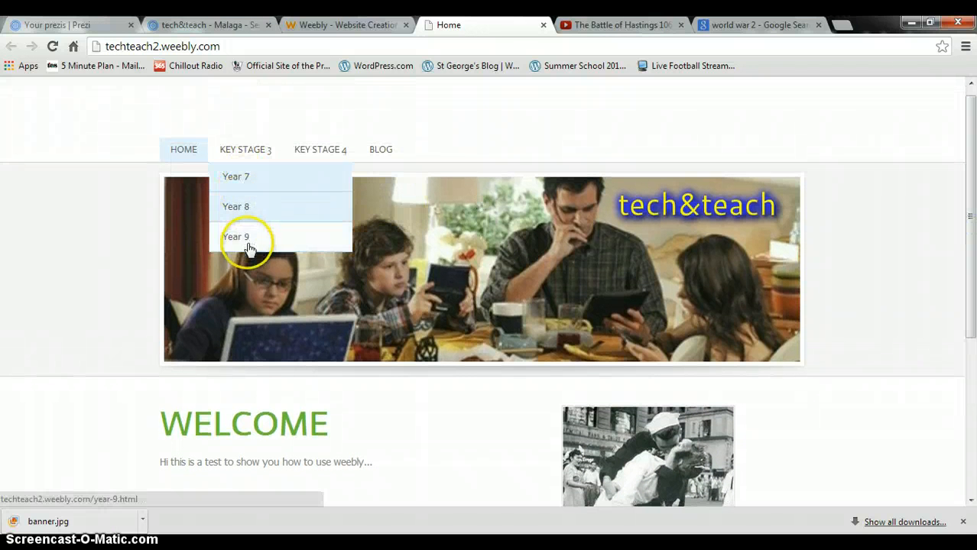
{"action": "left_click", "coordinate": [373, 153]}
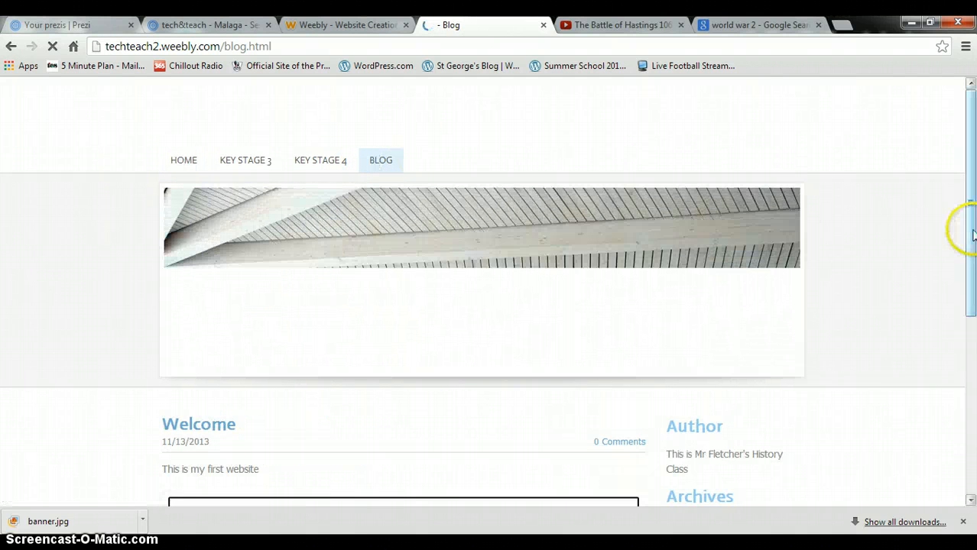
{"action": "mouse_move", "coordinate": [968, 226]}
{"action": "left_mouse_down"}
{"action": "mouse_move", "coordinate": [974, 334]}
{"action": "mouse_move", "coordinate": [972, 229]}
{"action": "left_mouse_up"}
{"action": "left_click", "coordinate": [262, 157]}
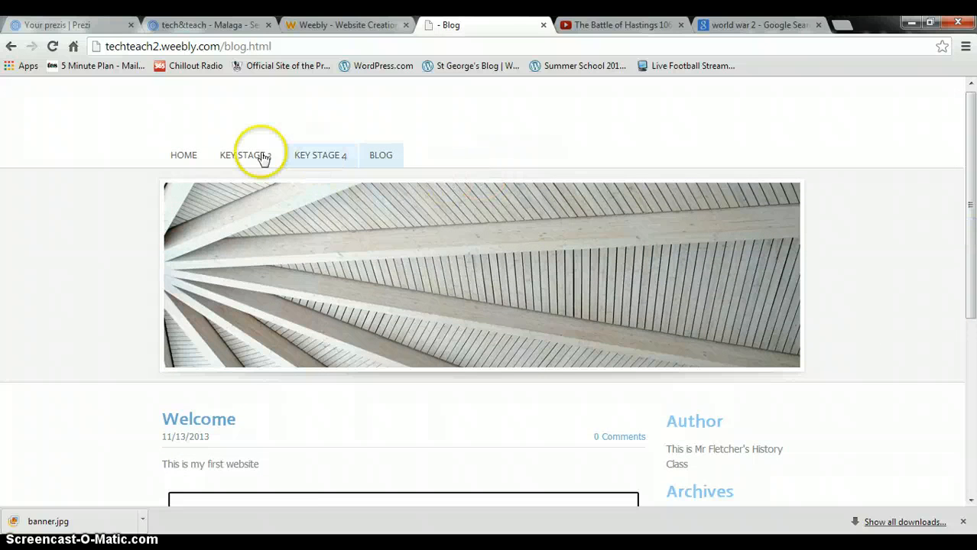
{"action": "left_click", "coordinate": [249, 186]}
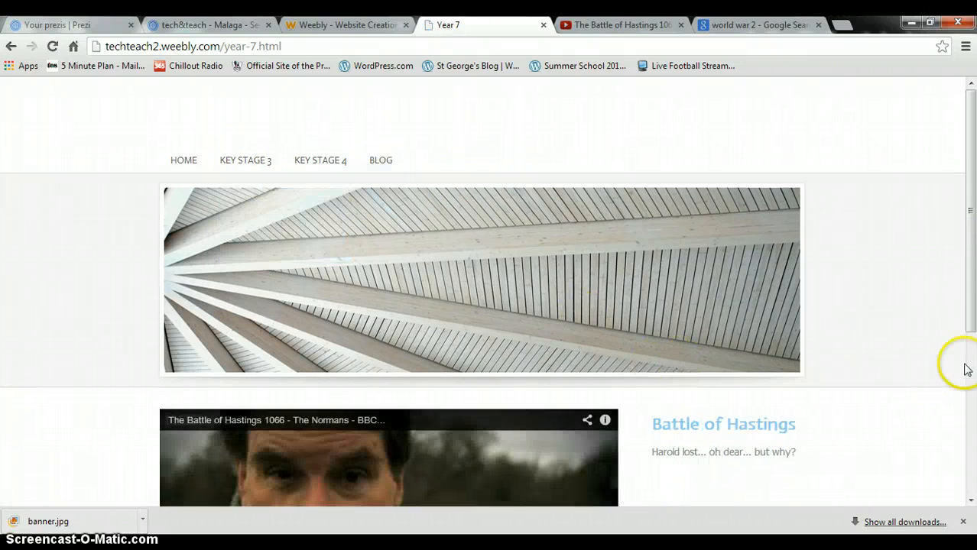
{"action": "left_click_drag", "start_coordinate": [972, 322], "coordinate": [972, 442]}
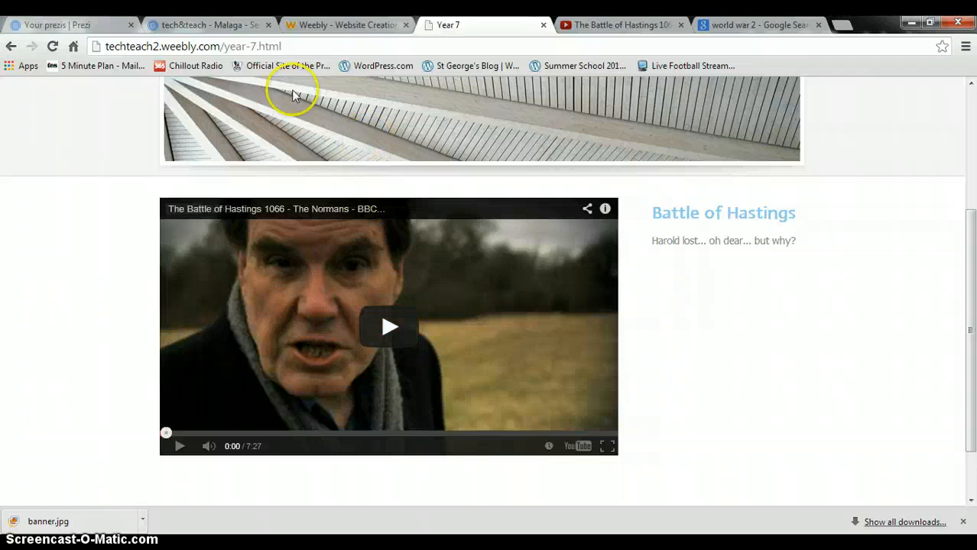
- Go to the student login site at students.weebly.com
{"action": "left_click", "coordinate": [312, 45]}
{"action": "type", "text": "www."}
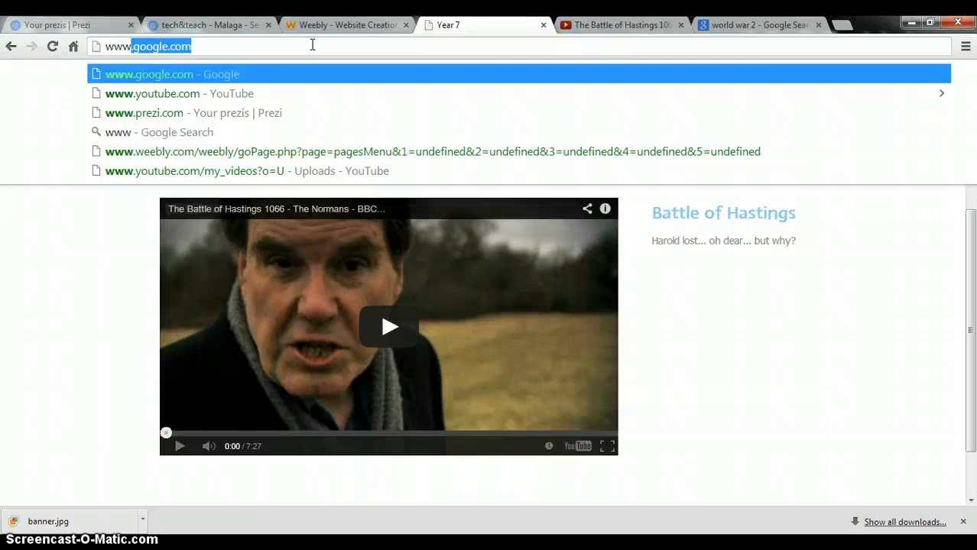
{"action": "key", "text": "BackSpace"}
{"action": "key", "text": "BackSpace"}
{"action": "key", "text": "BackSpace"}
{"action": "key", "text": "BackSpace"}
{"action": "key", "text": "BackSpace"}
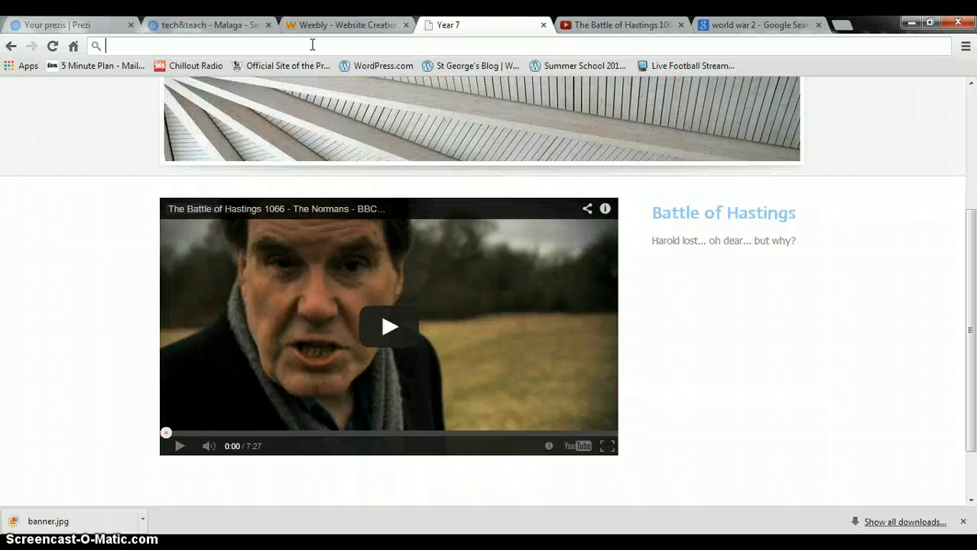
{"action": "type", "text": "students.weebly.com"}
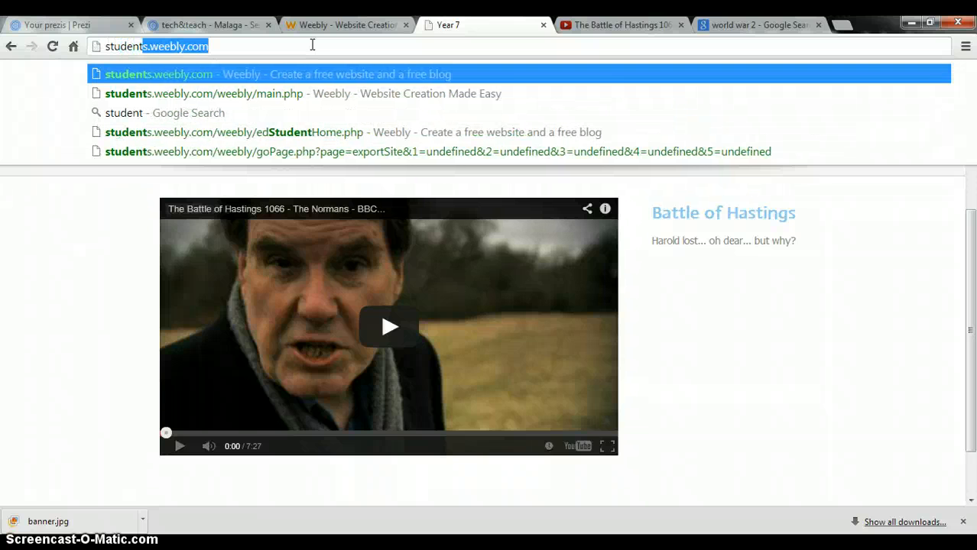
{"action": "key", "text": "Return"}
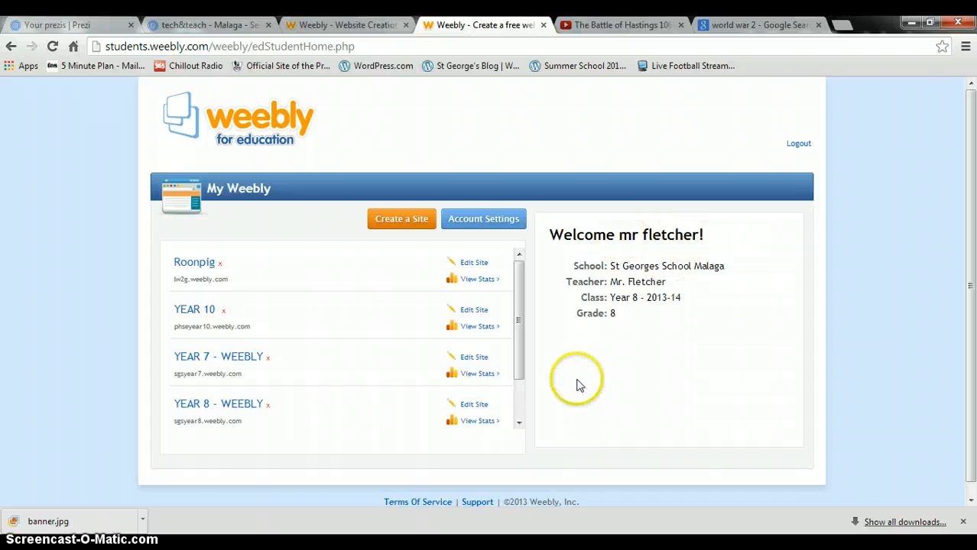
- Open the YEAR 8 - WEEBLY site for editing and go to its Refugee Boy page under English
{"action": "left_click_drag", "start_coordinate": [517, 377], "coordinate": [518, 420]}
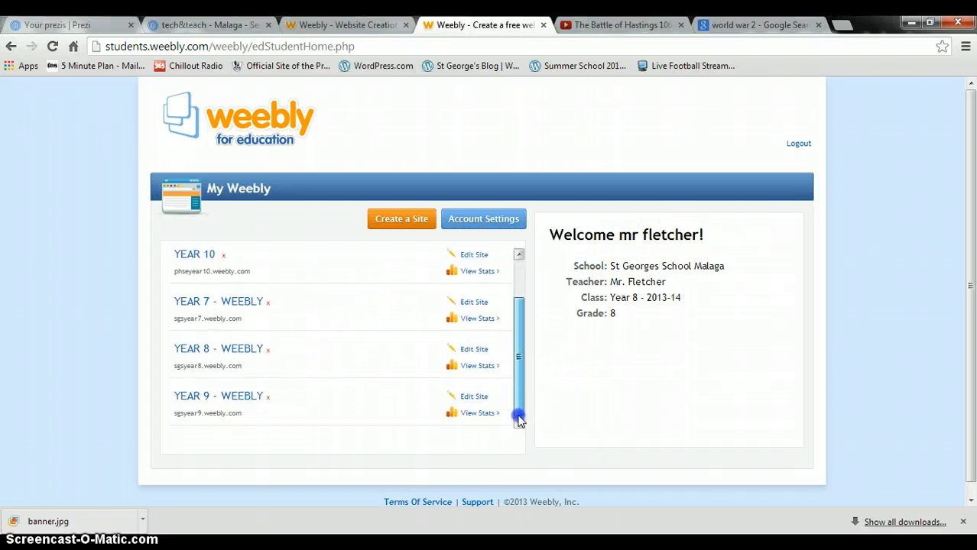
{"action": "left_click", "coordinate": [232, 353]}
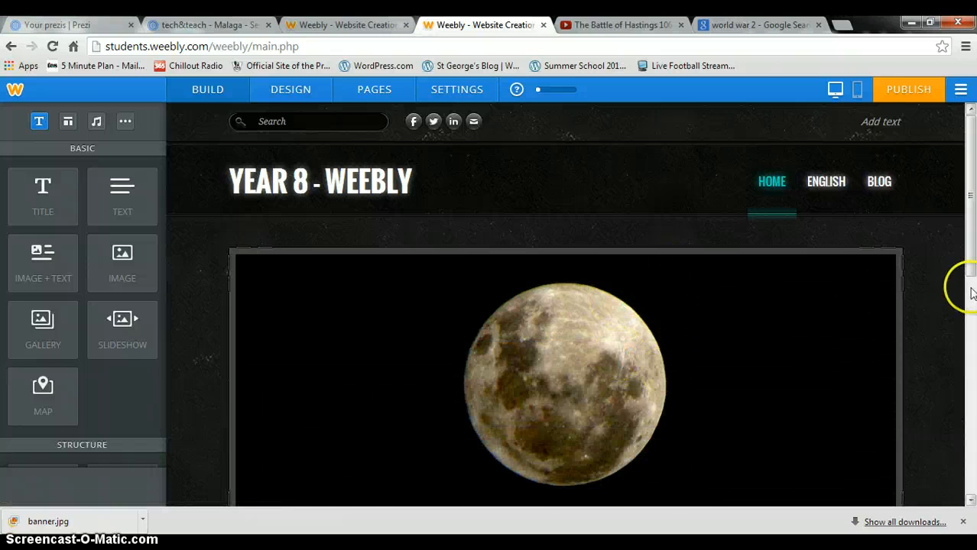
{"action": "mouse_move", "coordinate": [963, 263]}
{"action": "left_mouse_down"}
{"action": "mouse_move", "coordinate": [971, 430]}
{"action": "mouse_move", "coordinate": [970, 252]}
{"action": "left_mouse_up"}
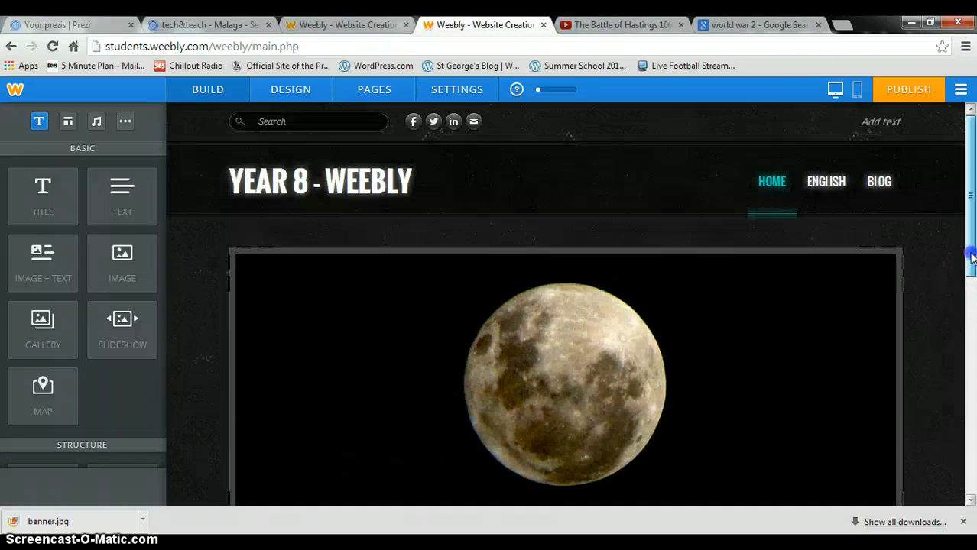
{"action": "mouse_move", "coordinate": [841, 203]}
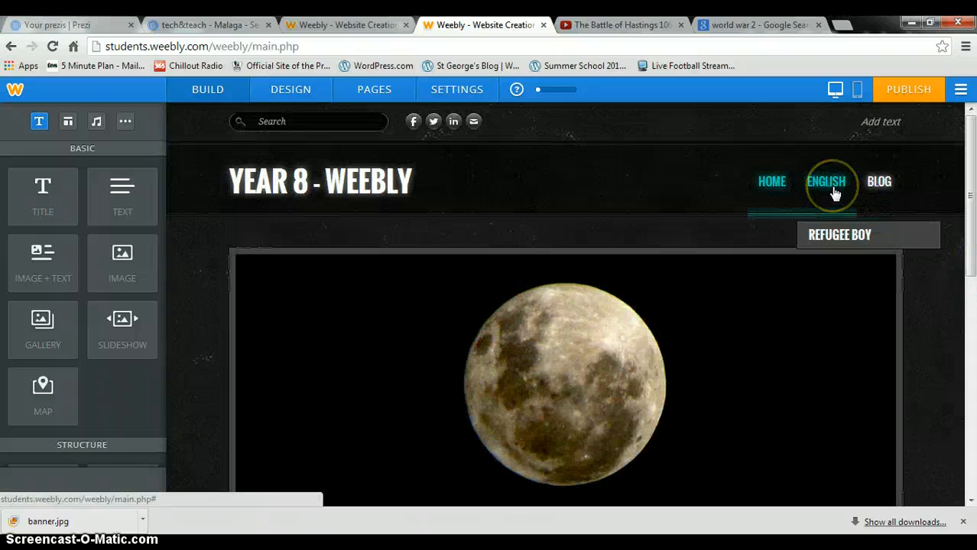
{"action": "left_click", "coordinate": [837, 236]}
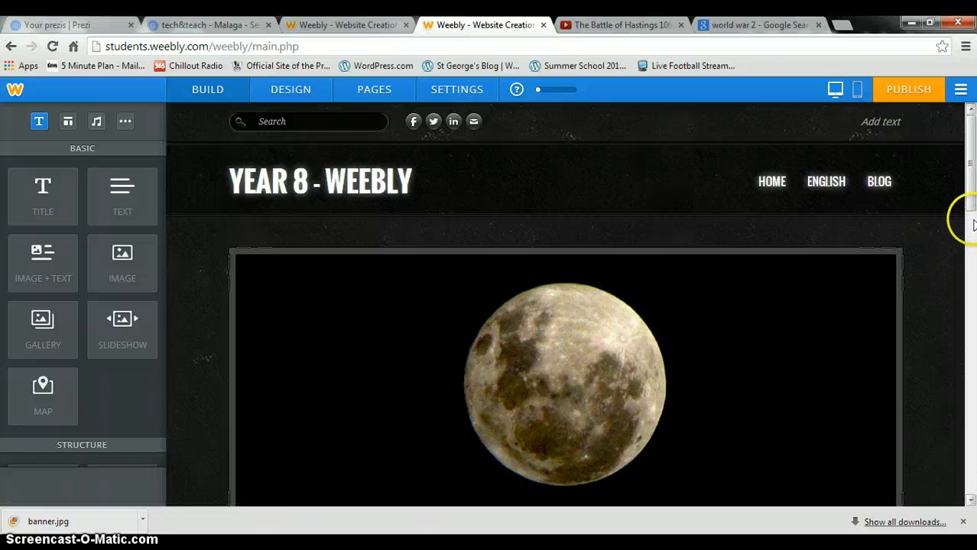
- Examine the Refugee Boy page, including the Ethiopia map's settings and the fight scene rewrite wall
{"action": "left_click_drag", "start_coordinate": [973, 201], "coordinate": [973, 313]}
{"action": "left_click", "coordinate": [809, 251]}
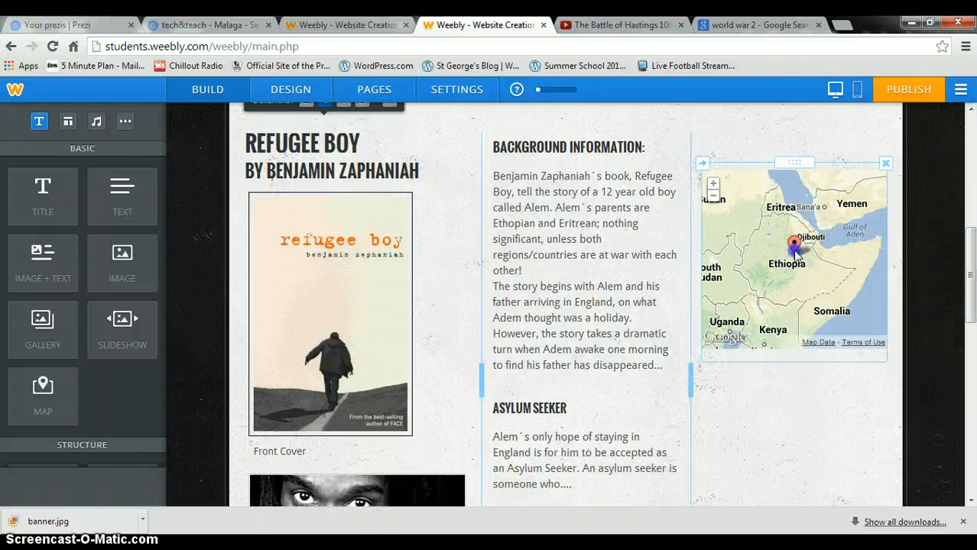
{"action": "left_click", "coordinate": [795, 252]}
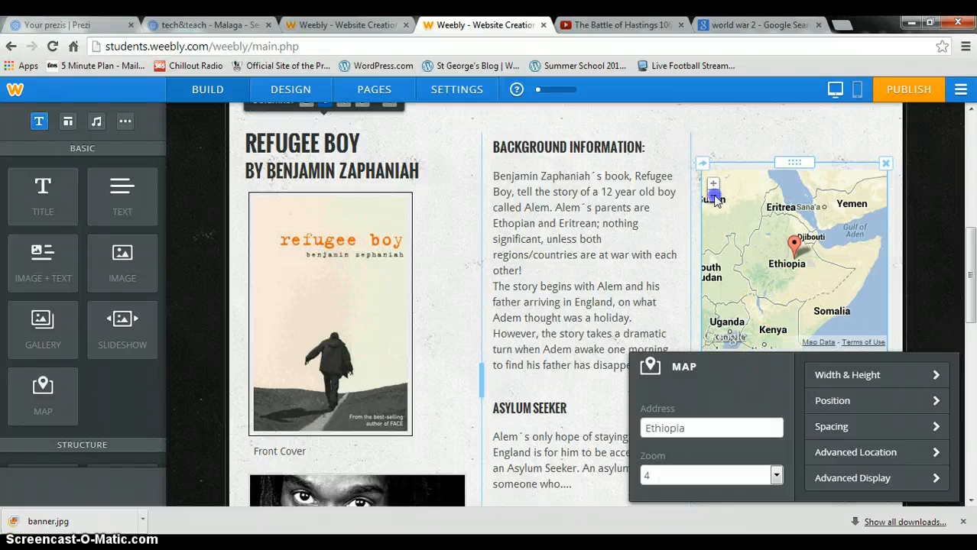
{"action": "left_click_drag", "start_coordinate": [971, 299], "coordinate": [972, 419]}
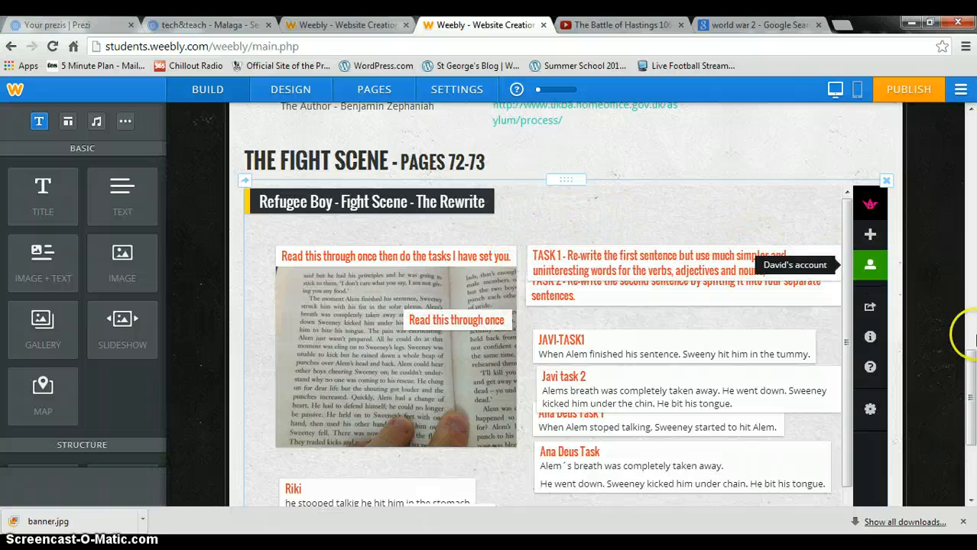
{"action": "mouse_move", "coordinate": [971, 377]}
{"action": "left_mouse_down"}
{"action": "mouse_move", "coordinate": [970, 411]}
{"action": "mouse_move", "coordinate": [970, 387]}
{"action": "left_mouse_up"}
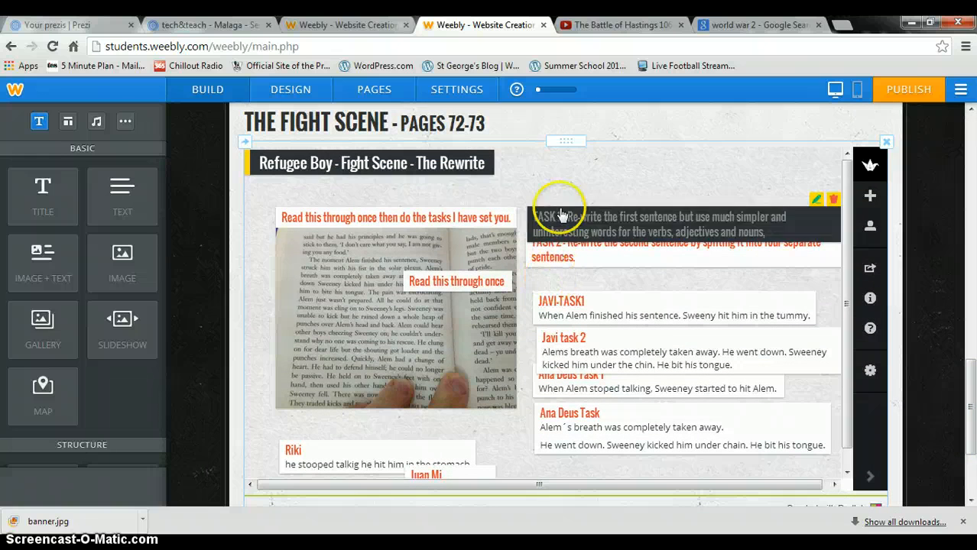
- Add a post titled "Hi there" to the fight scene rewrite wall and return to the Asylum Seeker section
{"action": "double_click", "coordinate": [548, 168]}
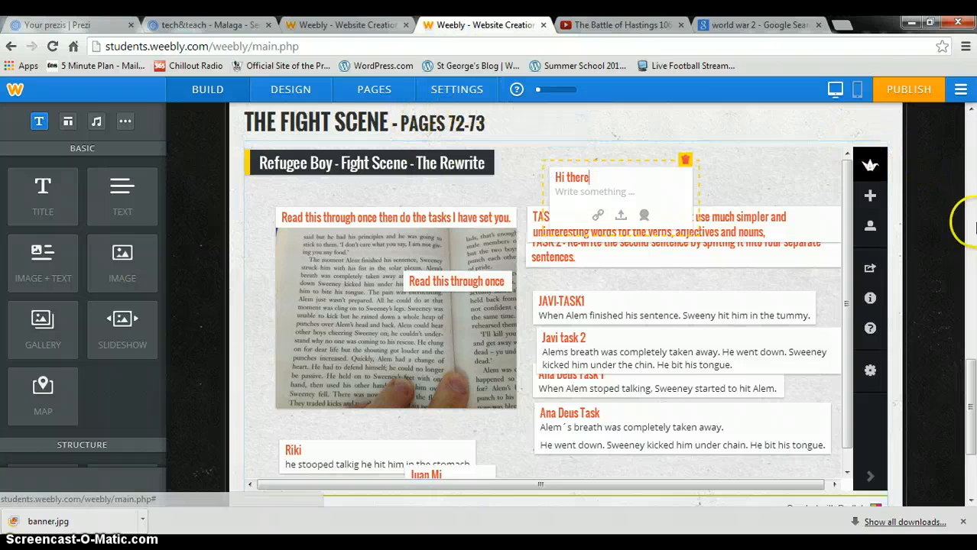
{"action": "left_click_drag", "start_coordinate": [972, 372], "coordinate": [968, 285]}
{"action": "left_click", "coordinate": [591, 425]}
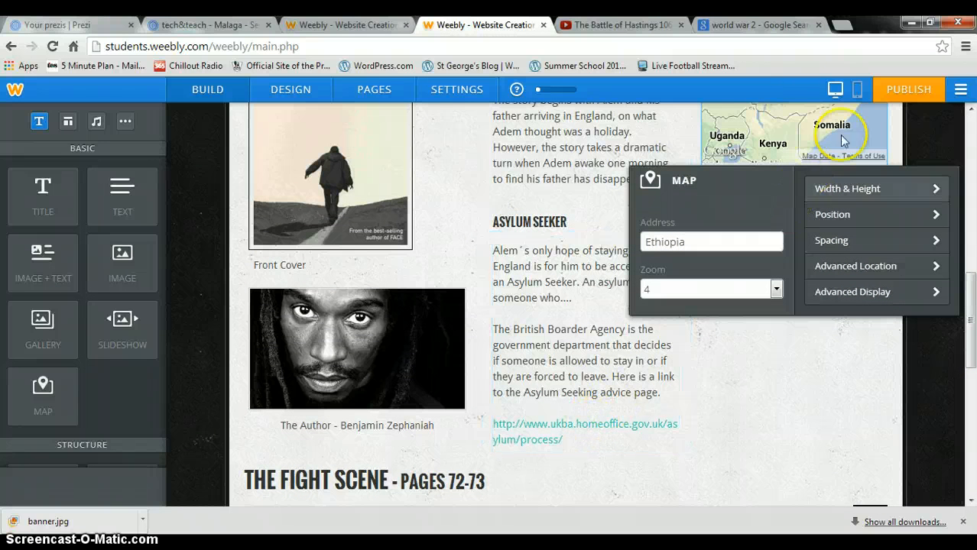
- Publish the Year 8 site, open sgsyear8.weebly.com and look over its home page
{"action": "left_click", "coordinate": [906, 87]}
{"action": "left_click", "coordinate": [695, 384]}
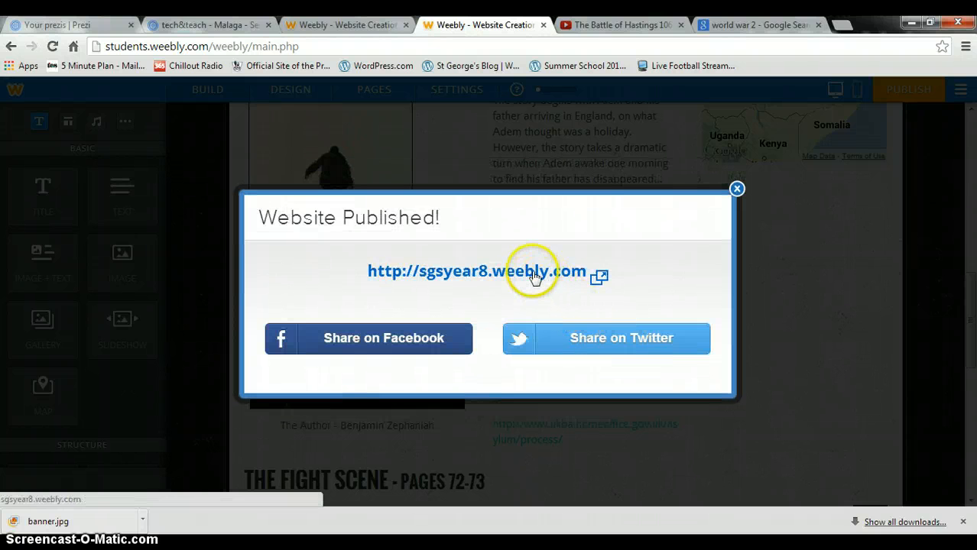
{"action": "left_click", "coordinate": [535, 272]}
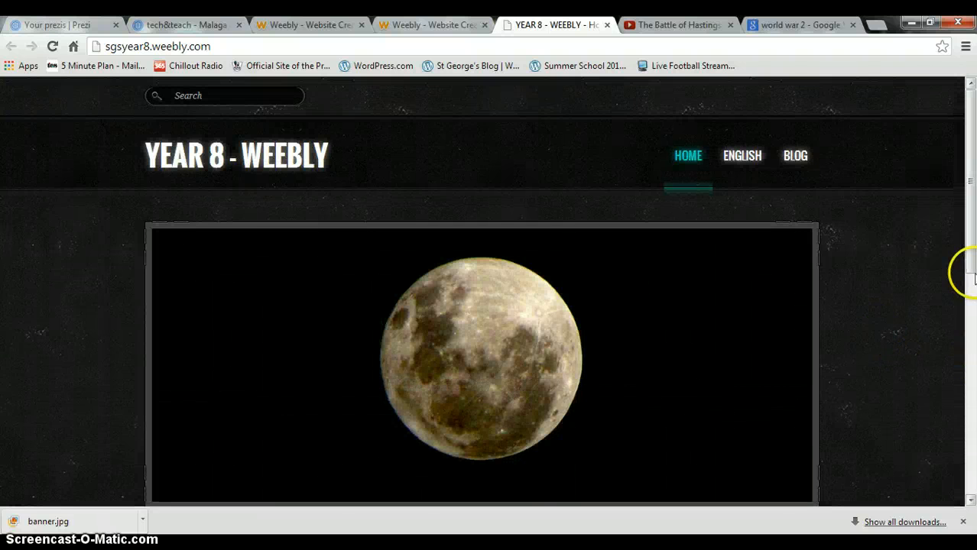
{"action": "left_click_drag", "start_coordinate": [973, 268], "coordinate": [966, 300]}
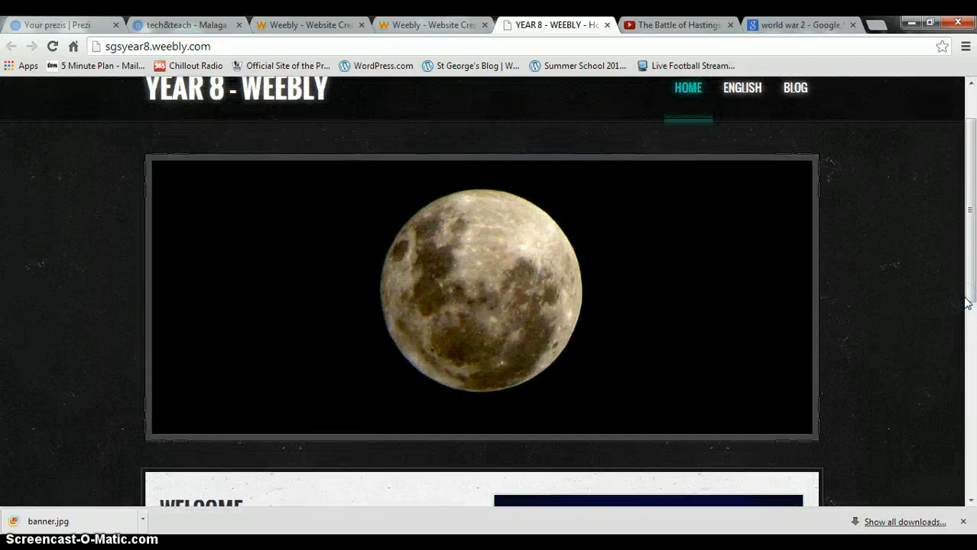
- Open the published Refugee Boy page under English and look through its text, images and map
{"action": "mouse_move", "coordinate": [741, 99]}
{"action": "left_click", "coordinate": [748, 149]}
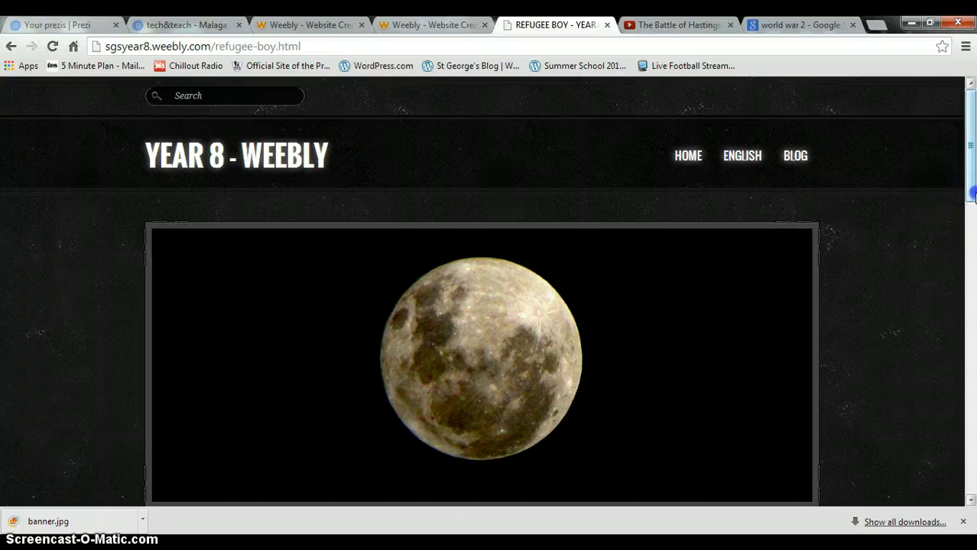
{"action": "left_click_drag", "start_coordinate": [971, 196], "coordinate": [970, 342]}
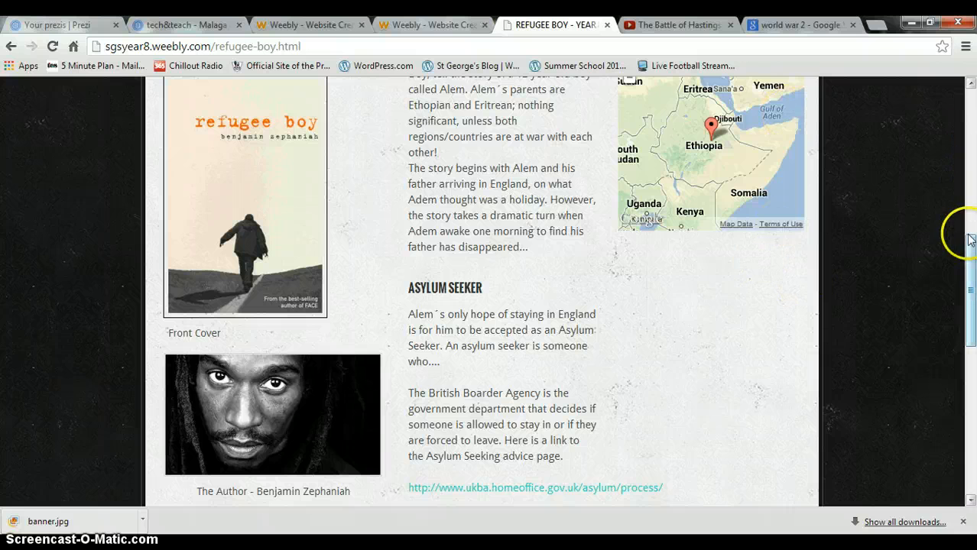
{"action": "left_click_drag", "start_coordinate": [971, 247], "coordinate": [970, 221]}
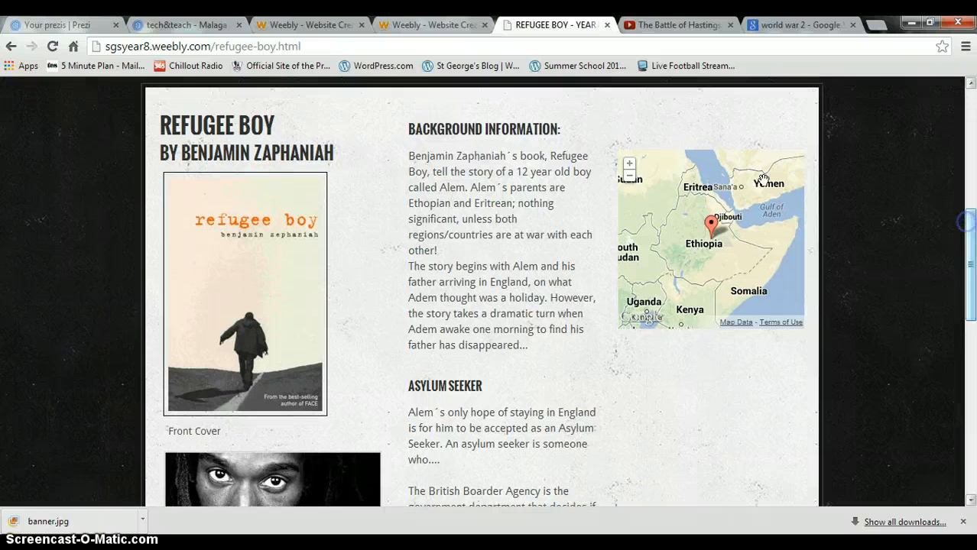
- Zoom the published Ethiopia map out to show the whole world
{"action": "left_click", "coordinate": [628, 179]}
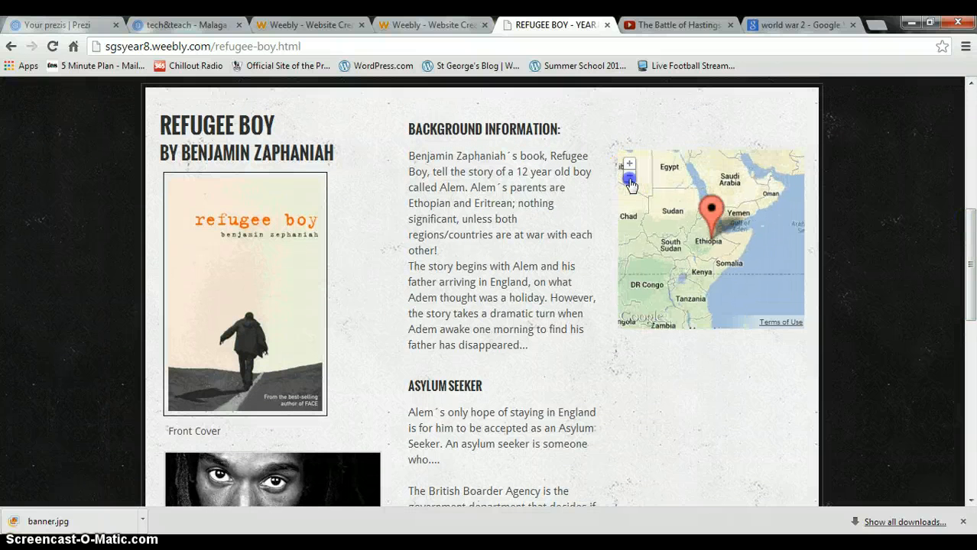
{"action": "left_click", "coordinate": [629, 178]}
{"action": "left_click", "coordinate": [629, 178]}
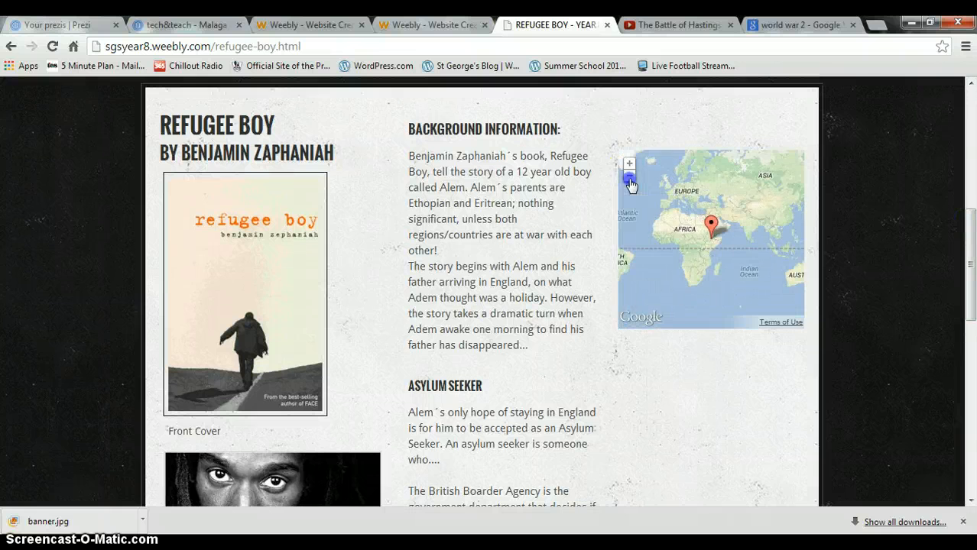
{"action": "left_click", "coordinate": [629, 178]}
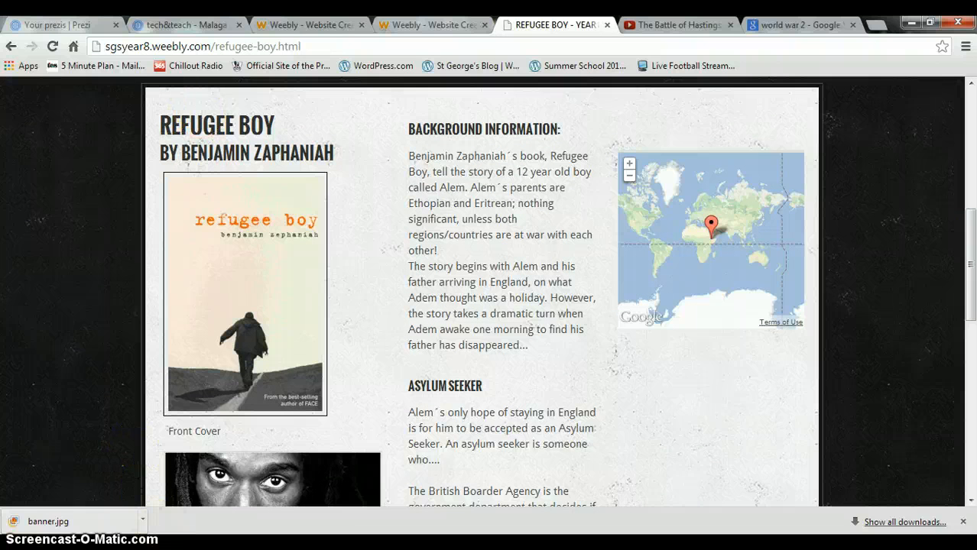